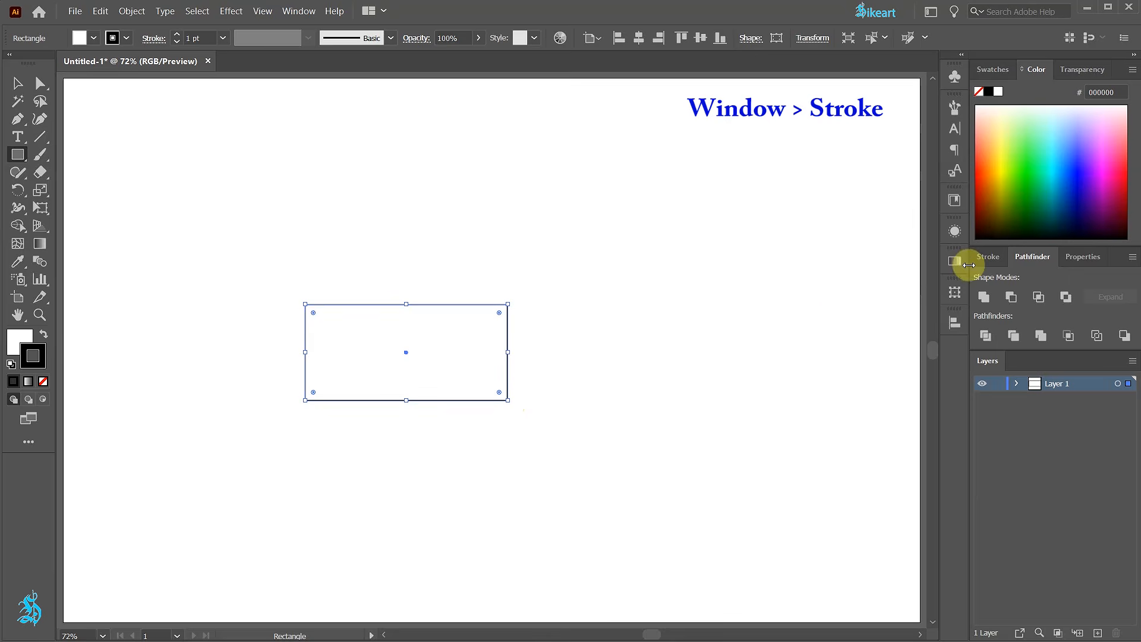
# Set the rectangle's stroke weight to 29 pt and align the stroke to center.
pyautogui.click(987, 257)
pyautogui.click(1023, 276)
pyautogui.click(1026, 277)
pyautogui.click(1027, 276)
pyautogui.click(1026, 276)
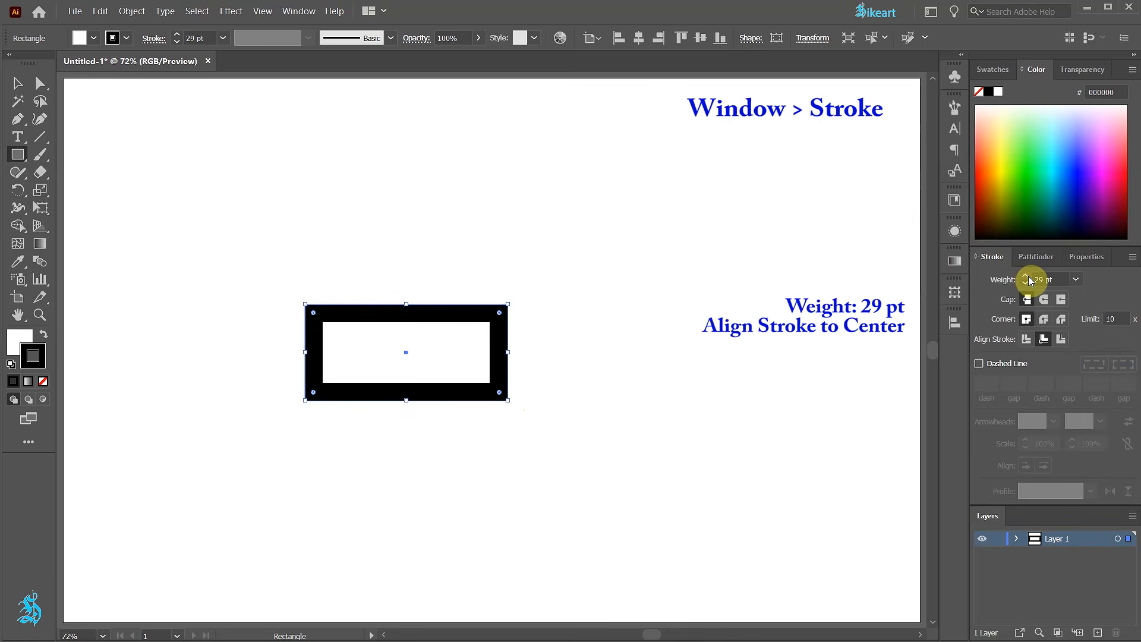
pyautogui.click(1027, 339)
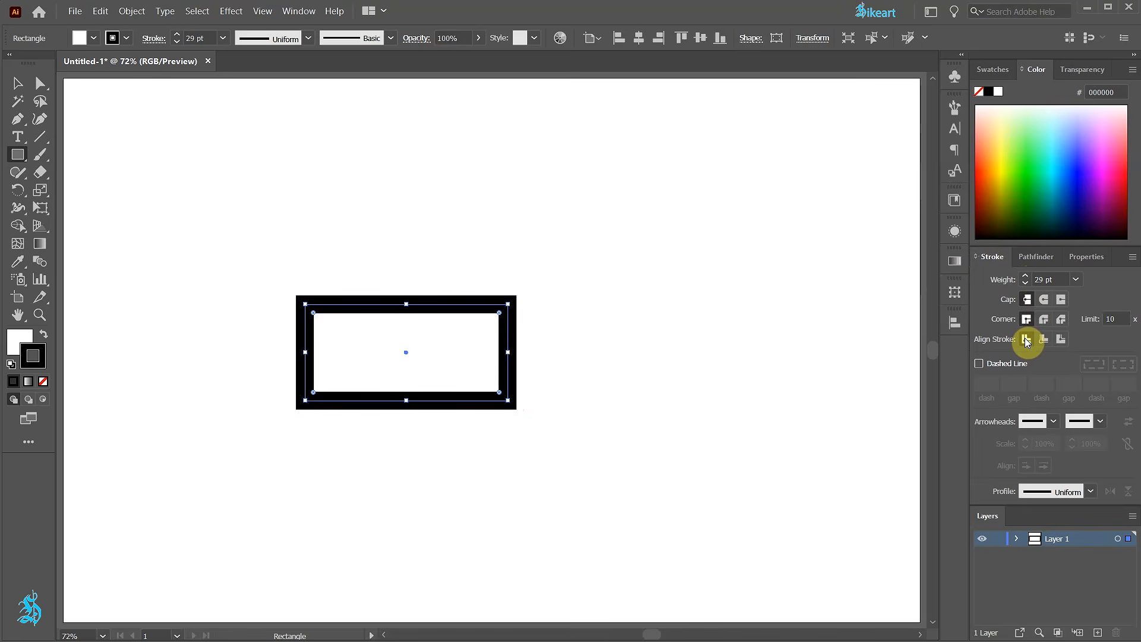
# Round the rectangle's upper-right and lower-left corners together to a radius of about 155 px, leaving the other two sharp.
pyautogui.press('a')
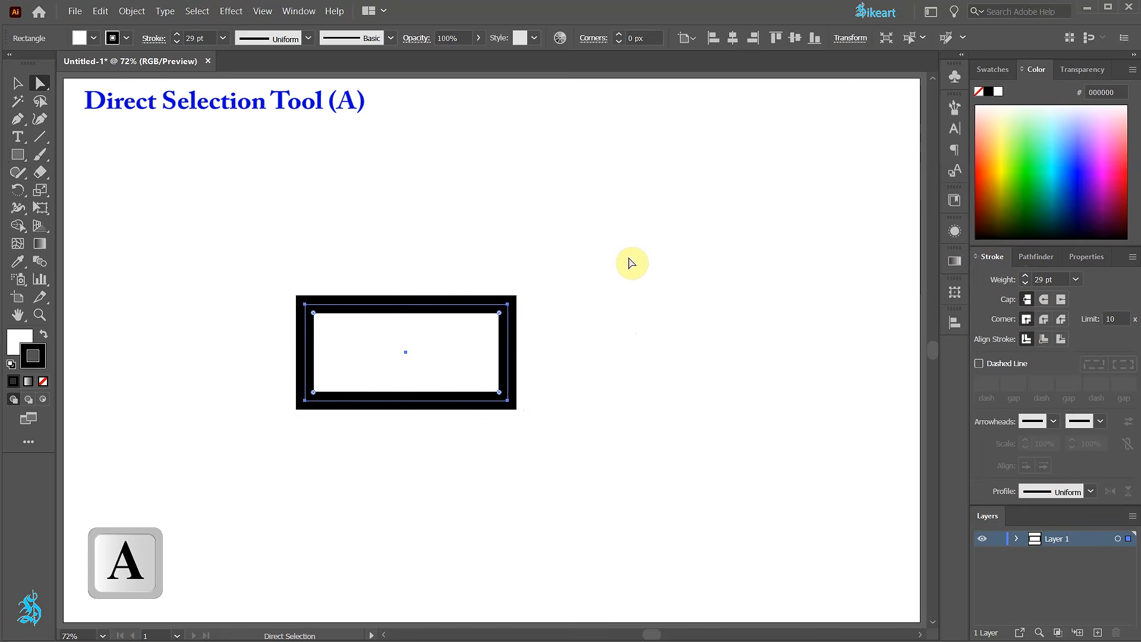
pyautogui.moveTo(456, 254); pyautogui.dragTo(545, 346)
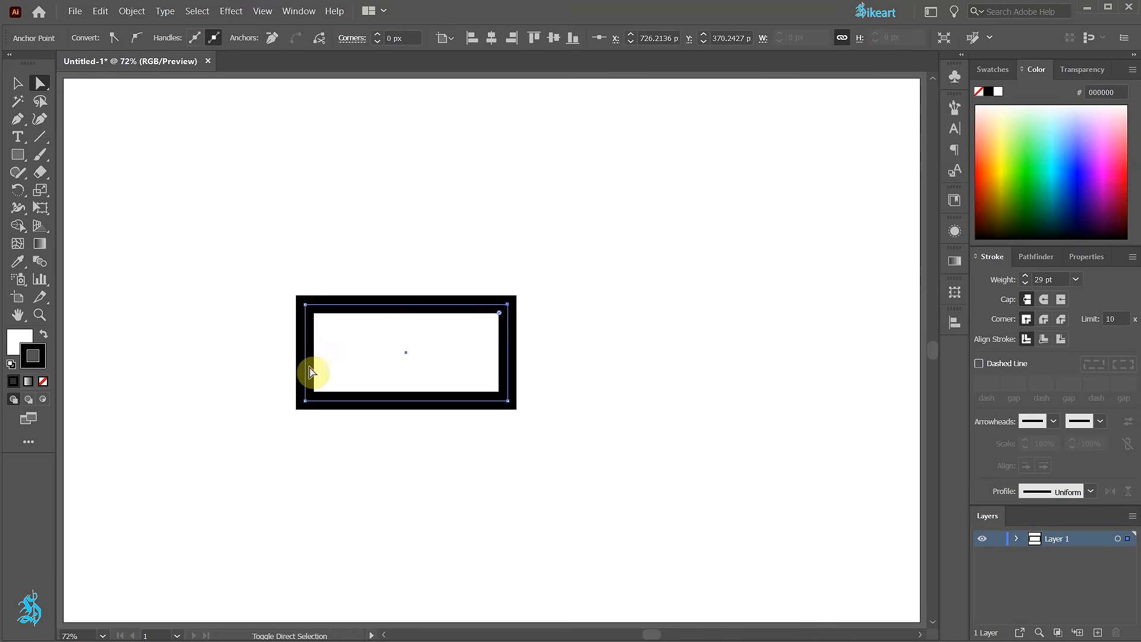
pyautogui.moveTo(265, 368); pyautogui.dragTo(372, 429)
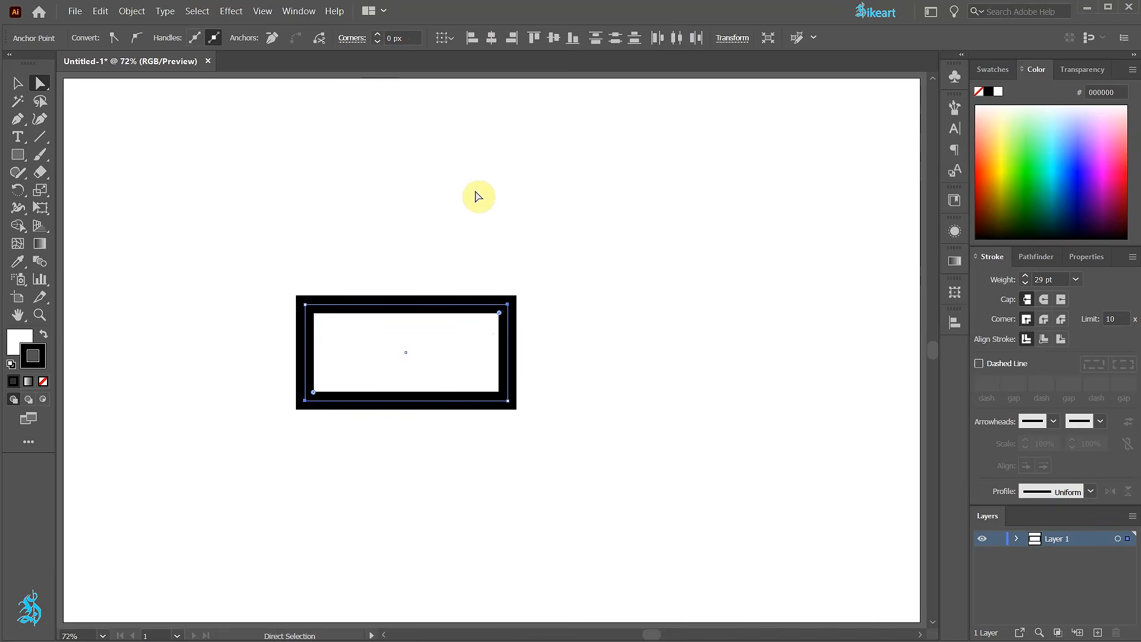
pyautogui.moveTo(499, 316); pyautogui.dragTo(375, 368)
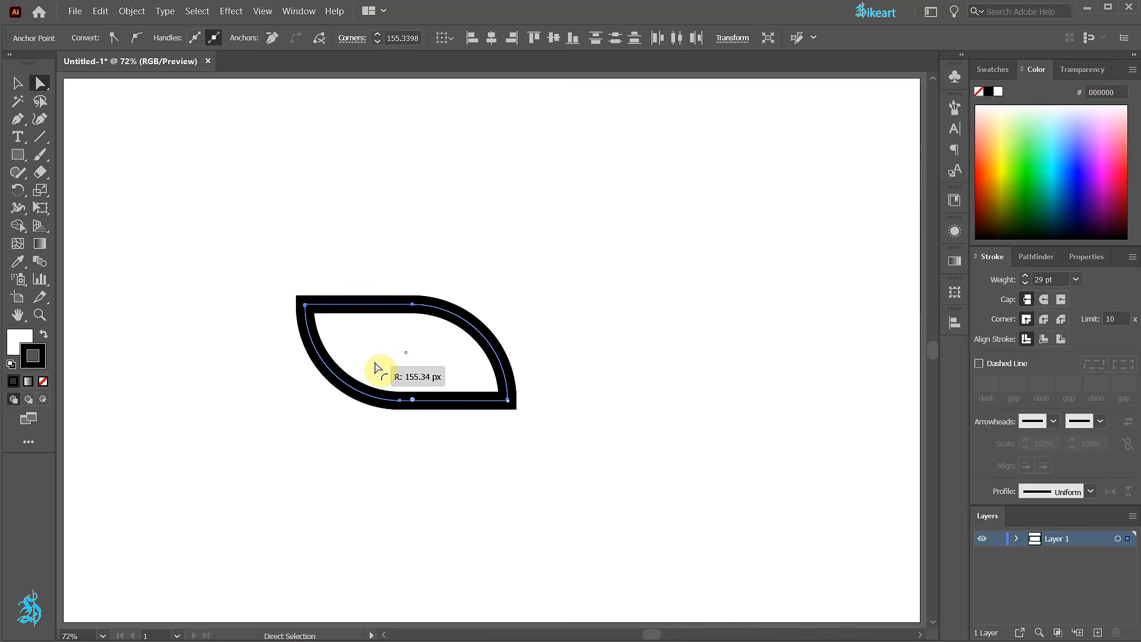
# Rotate the leaf shape 45° counterclockwise and duplicate it horizontally to its right.
pyautogui.press('v')
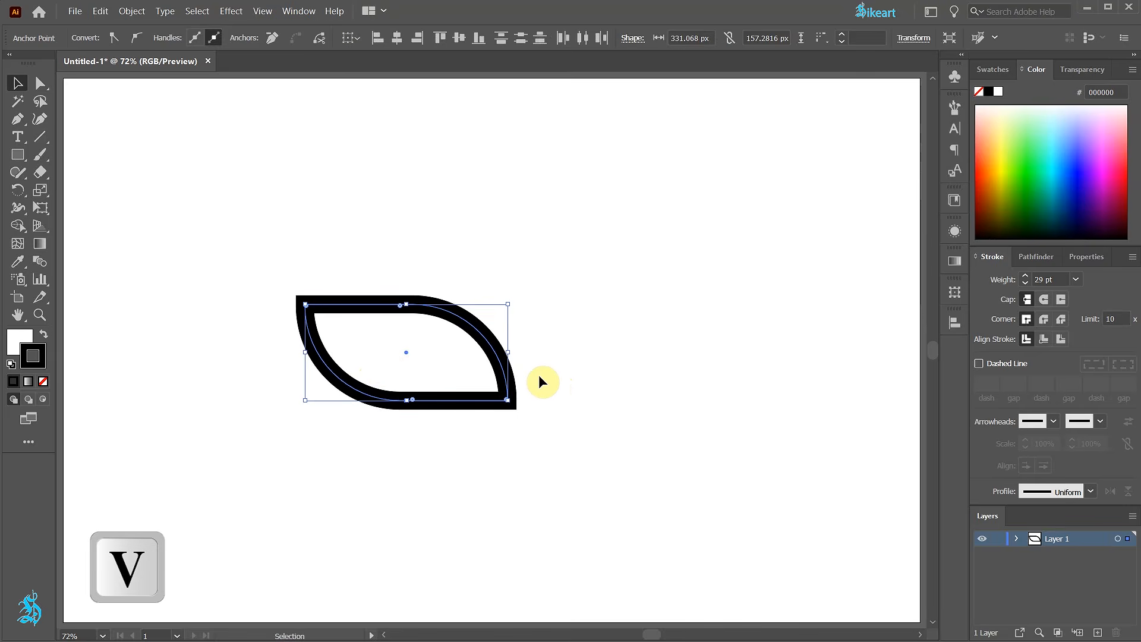
pyautogui.moveTo(511, 296); pyautogui.dragTo(474, 229)
pyautogui.press('shift')
pyautogui.press('alt')
pyautogui.moveTo(466, 375); pyautogui.dragTo(637, 377)
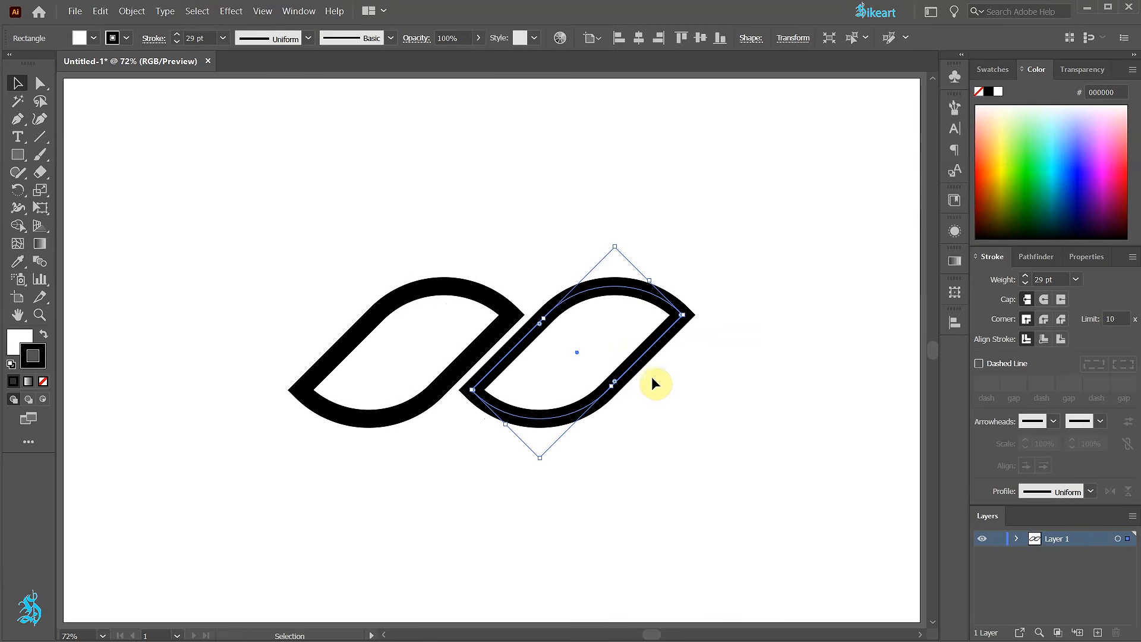
# Switch to outline view and move the copy left until its lower-left corner meets the first shape's lower-right anchor point.
pyautogui.hotkey('ctrl', 'y')
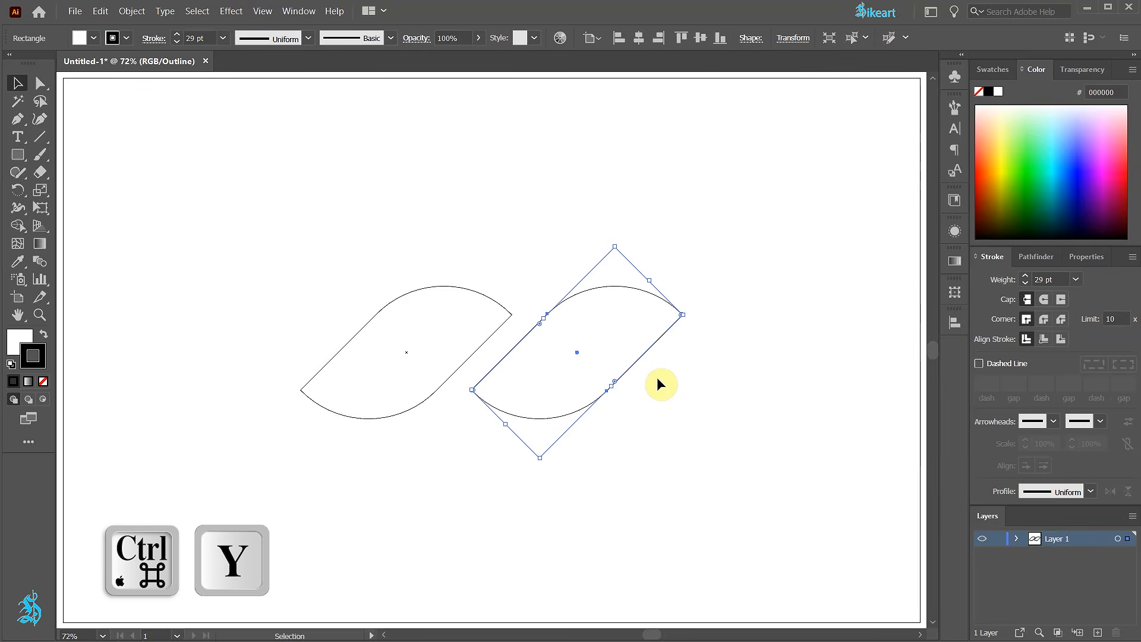
pyautogui.scroll(10, 453, 386)
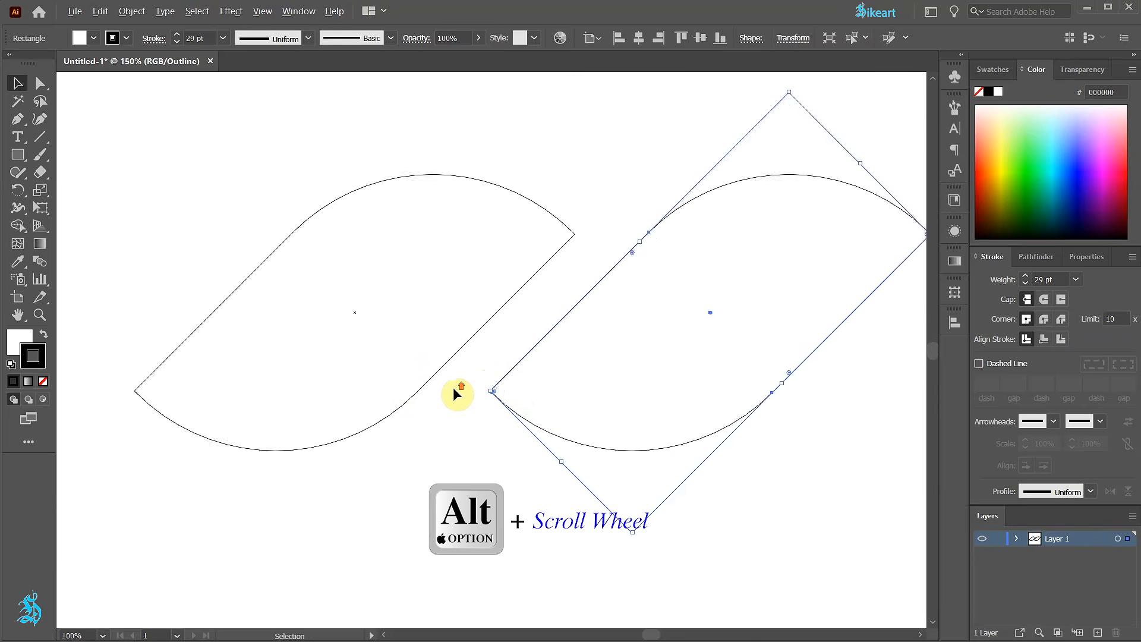
pyautogui.click(569, 412)
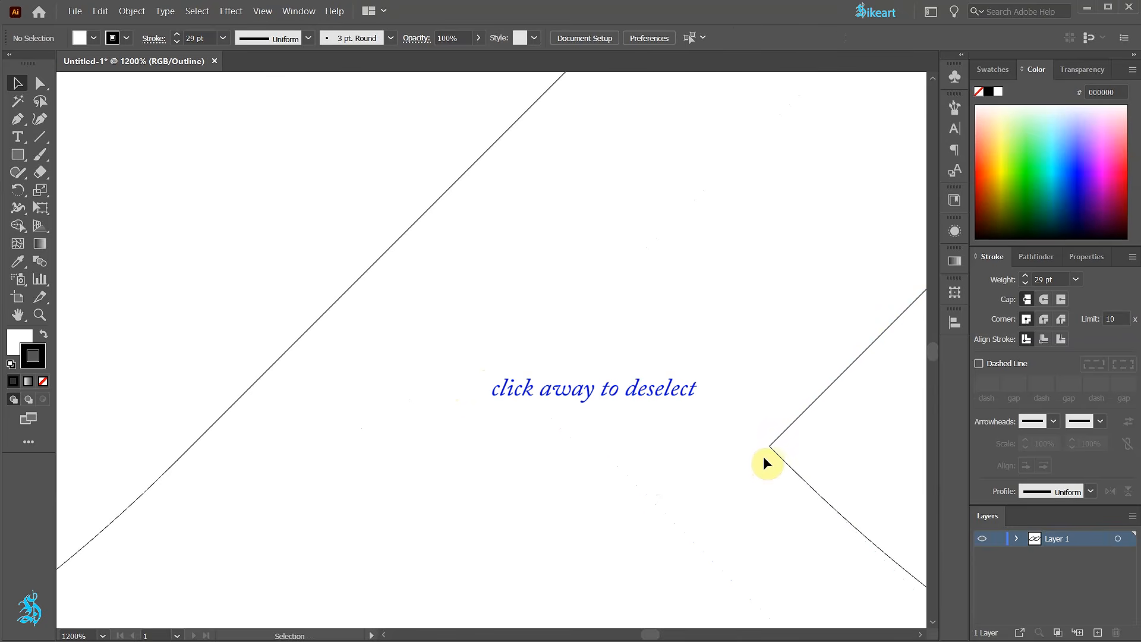
pyautogui.moveTo(769, 444); pyautogui.dragTo(191, 498)
pyautogui.hotkey('ctrl', '0')
pyautogui.click(436, 225)
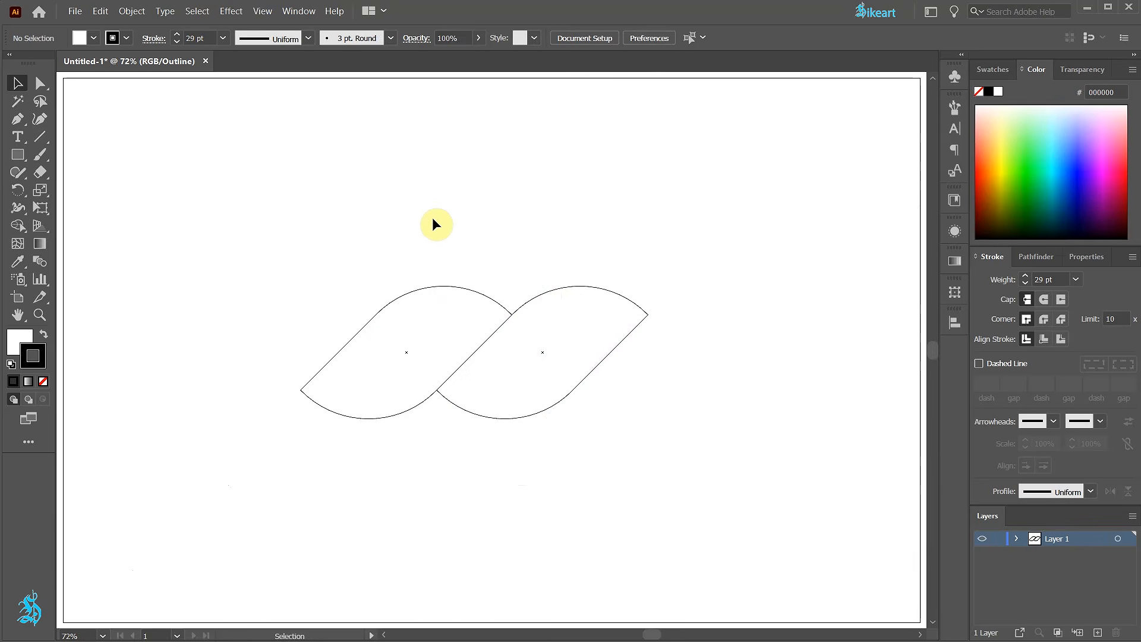
# With Smart Guides on, draw a rectangle taller than the shapes, spanning from the left shape's center to the right shape's center.
pyautogui.press('m')
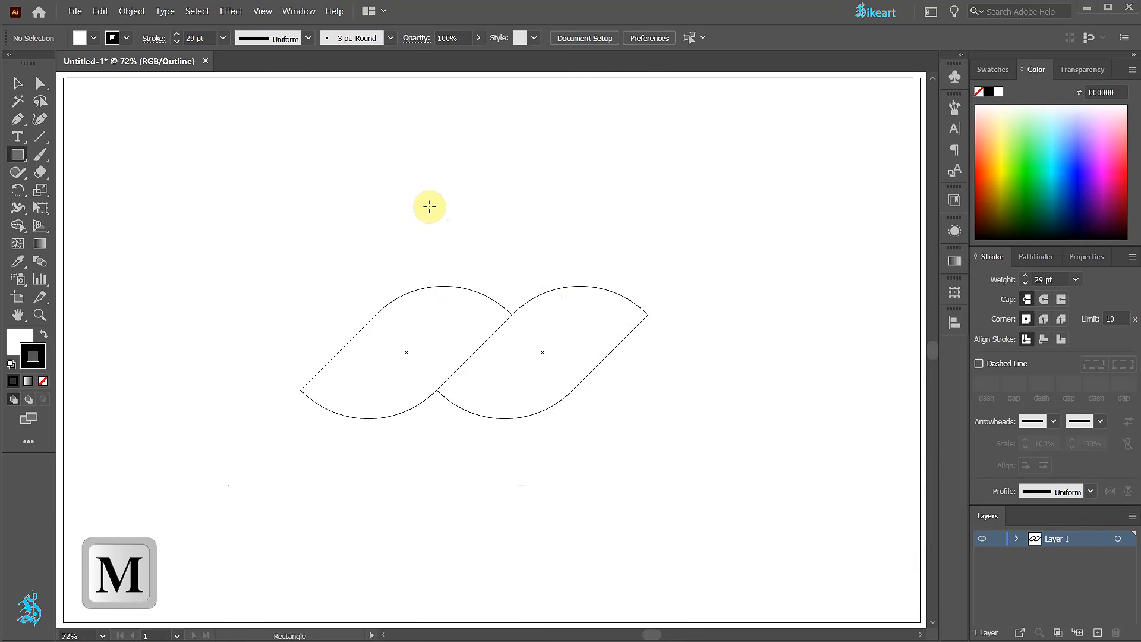
pyautogui.click(262, 11)
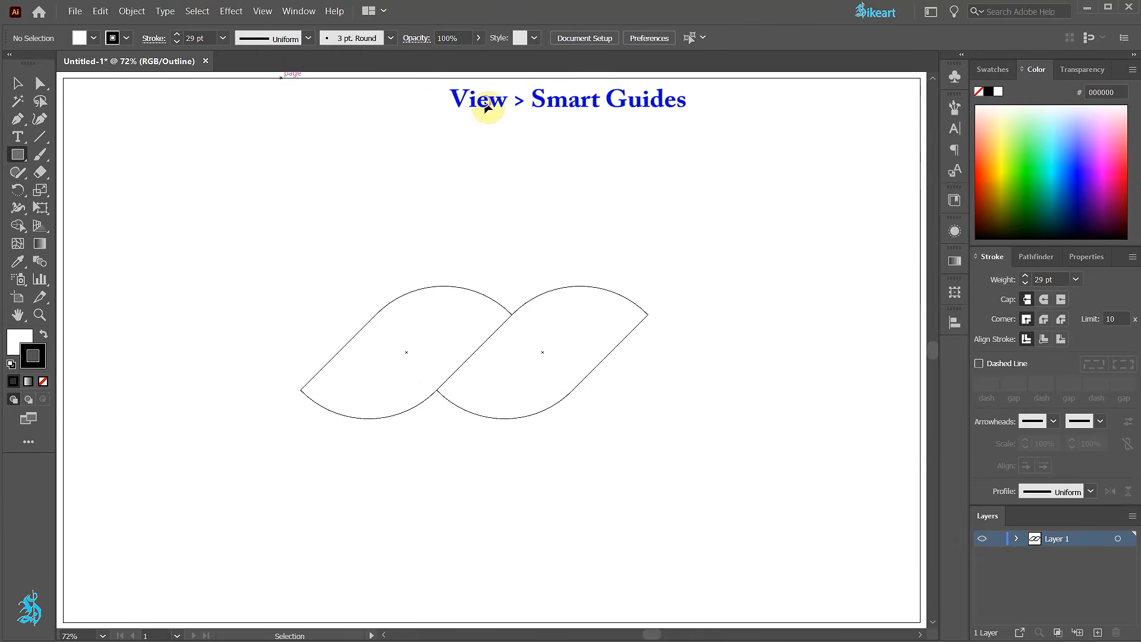
pyautogui.click(476, 107)
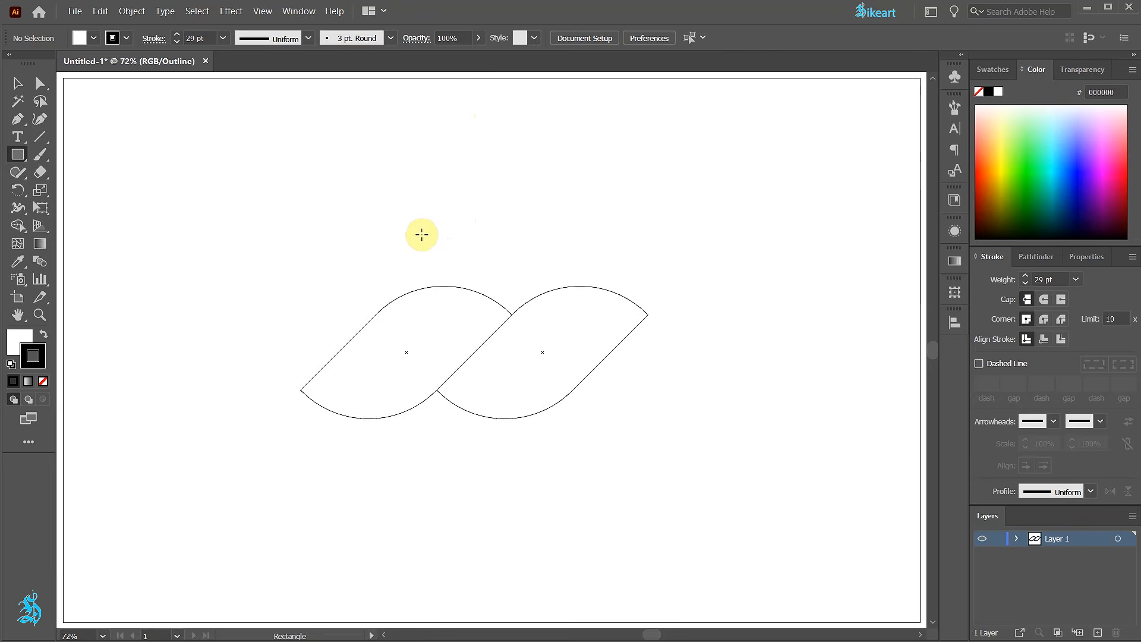
pyautogui.moveTo(405, 258)
pyautogui.mouseDown()
pyautogui.moveTo(479, 376)
pyautogui.moveTo(543, 444)
pyautogui.mouseUp()
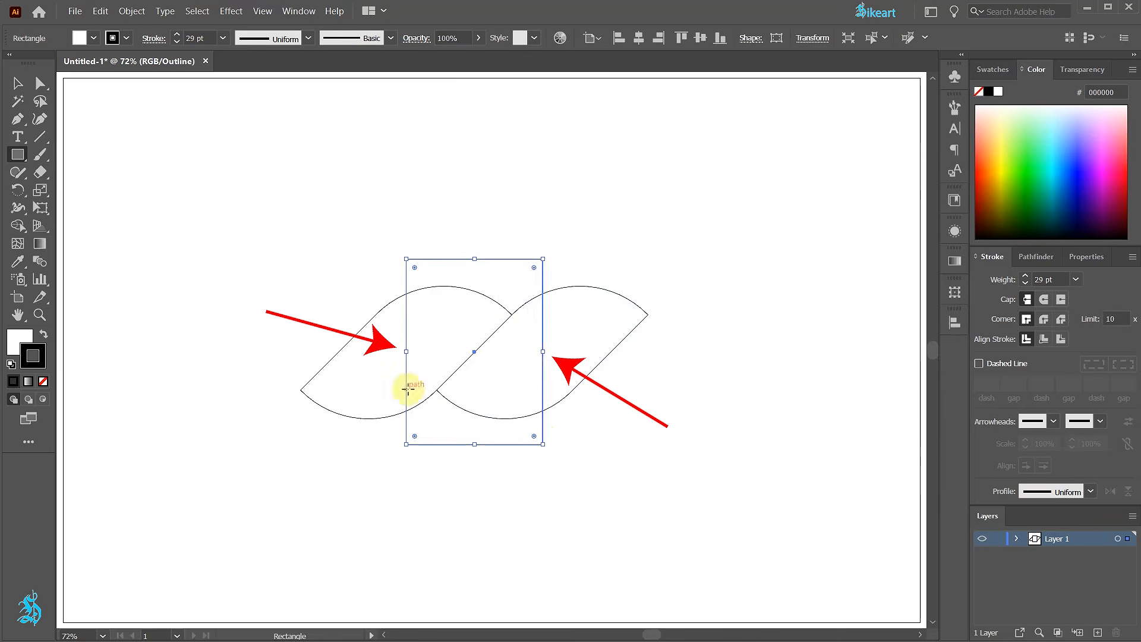
# Make a clipping mask from the rectangle and both leaf shapes, and return to preview view.
pyautogui.hotkey('ctrl', 'a')
pyautogui.press('v')
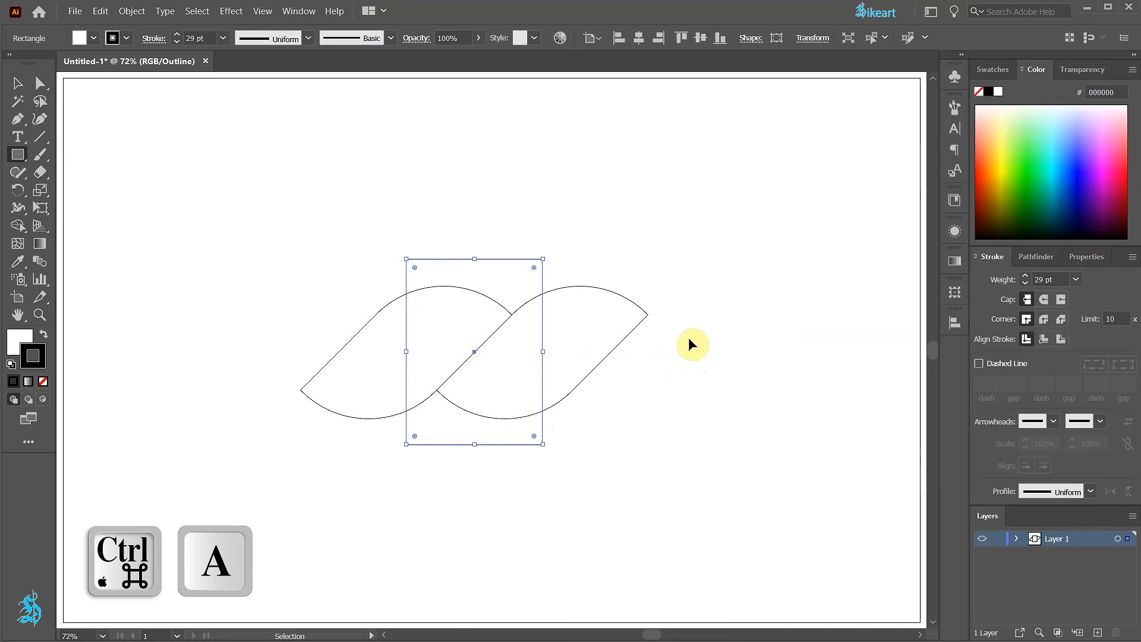
pyautogui.hotkey('ctrl', 'a')
pyautogui.click(131, 11)
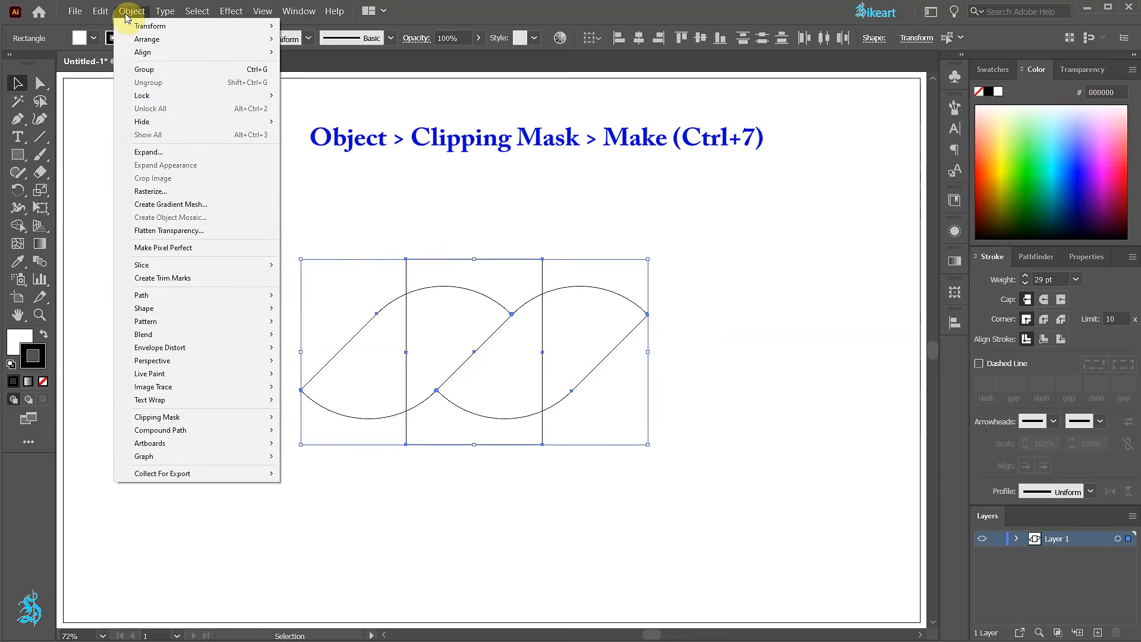
pyautogui.moveTo(273, 417)
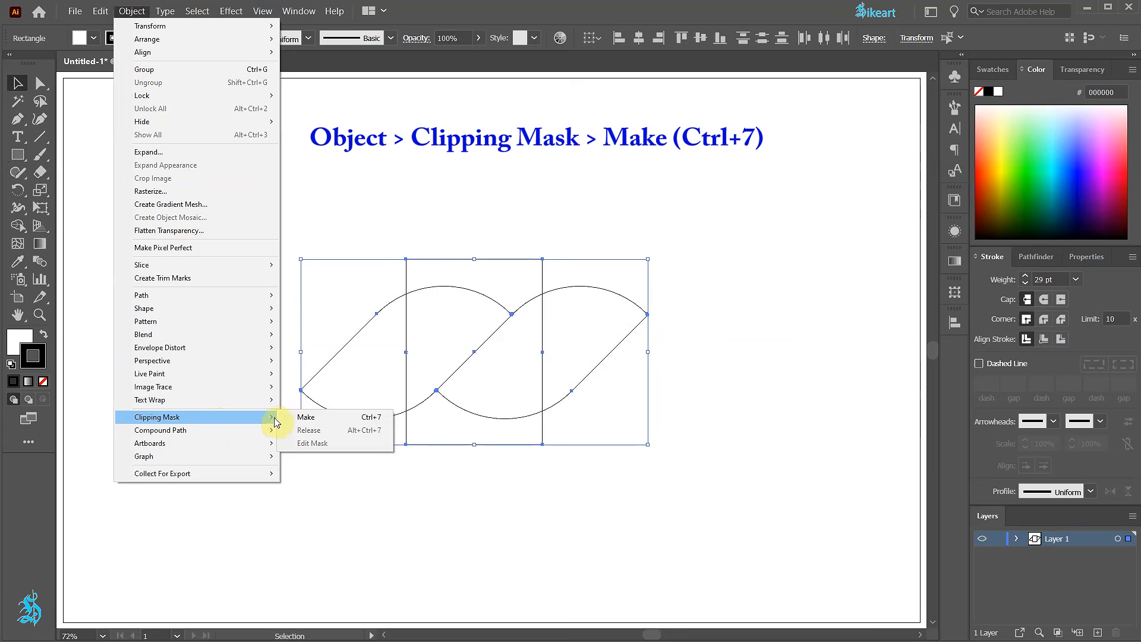
pyautogui.click(387, 419)
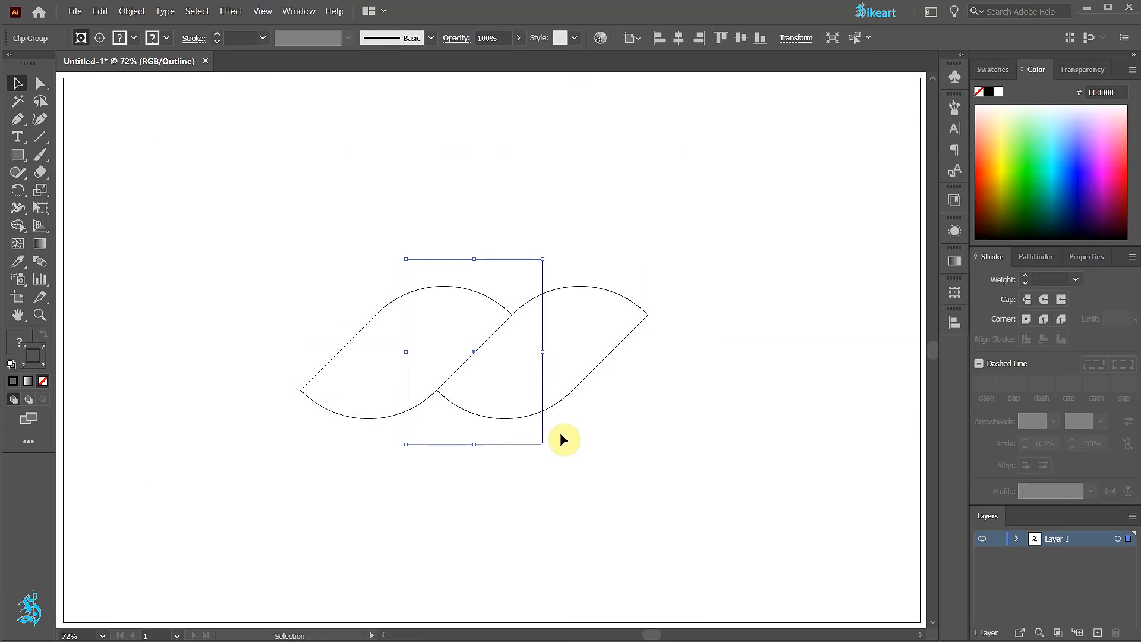
pyautogui.hotkey('ctrl', 'y')
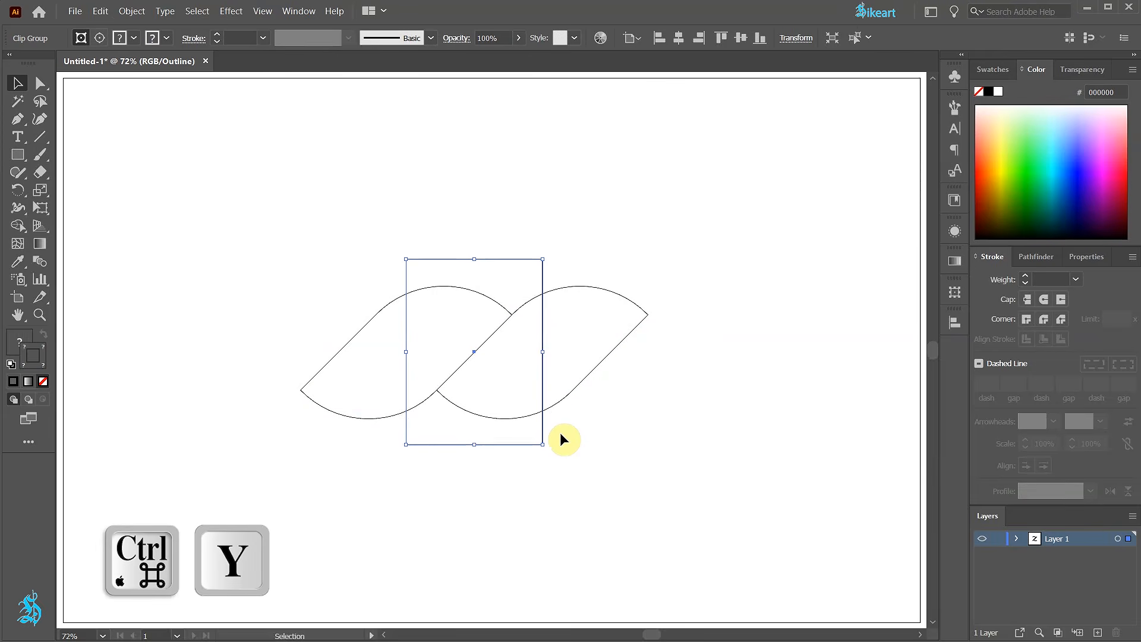
pyautogui.hotkey('ctrl', 'y')
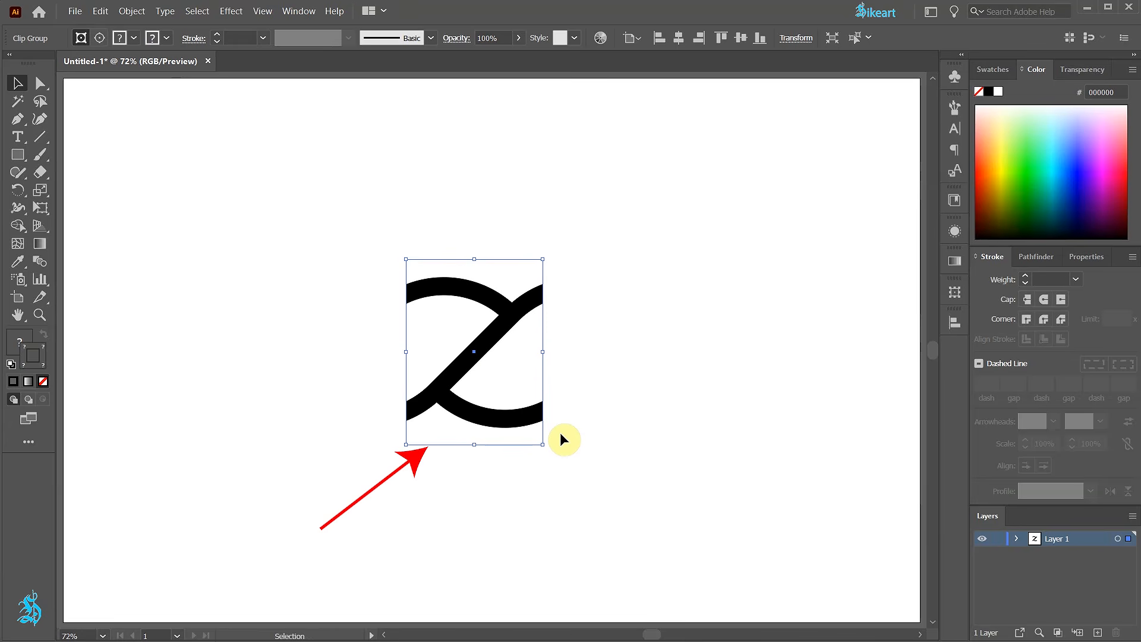
# Expand the clip group's fill and stroke, and apply the Pathfinder Merge operation to it.
pyautogui.click(1040, 335)
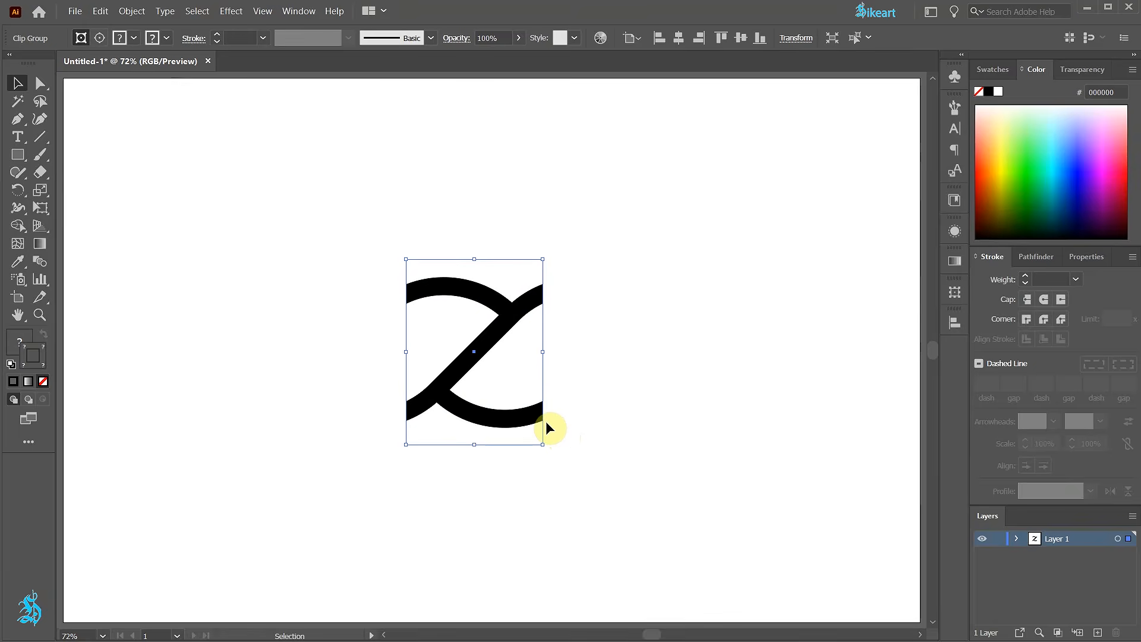
pyautogui.click(131, 11)
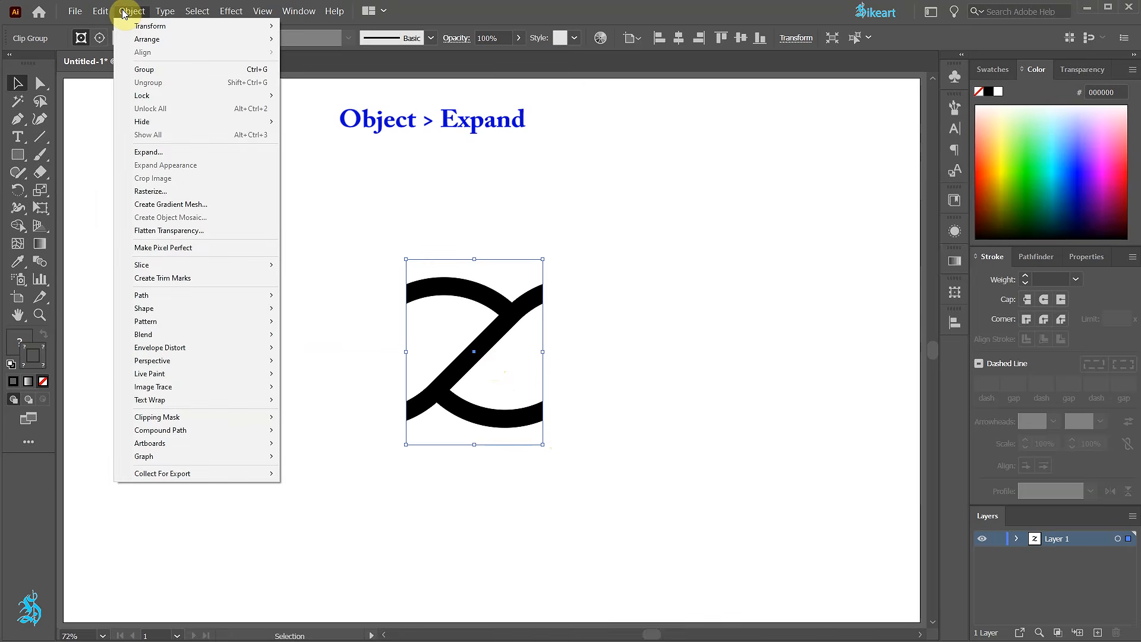
pyautogui.click(161, 152)
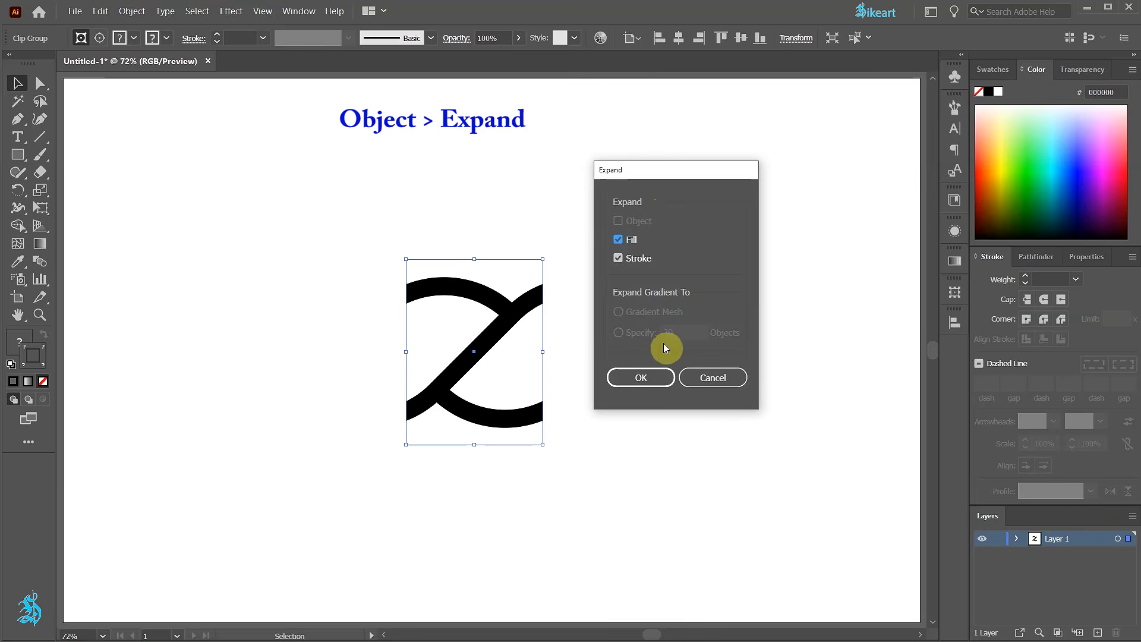
pyautogui.click(664, 380)
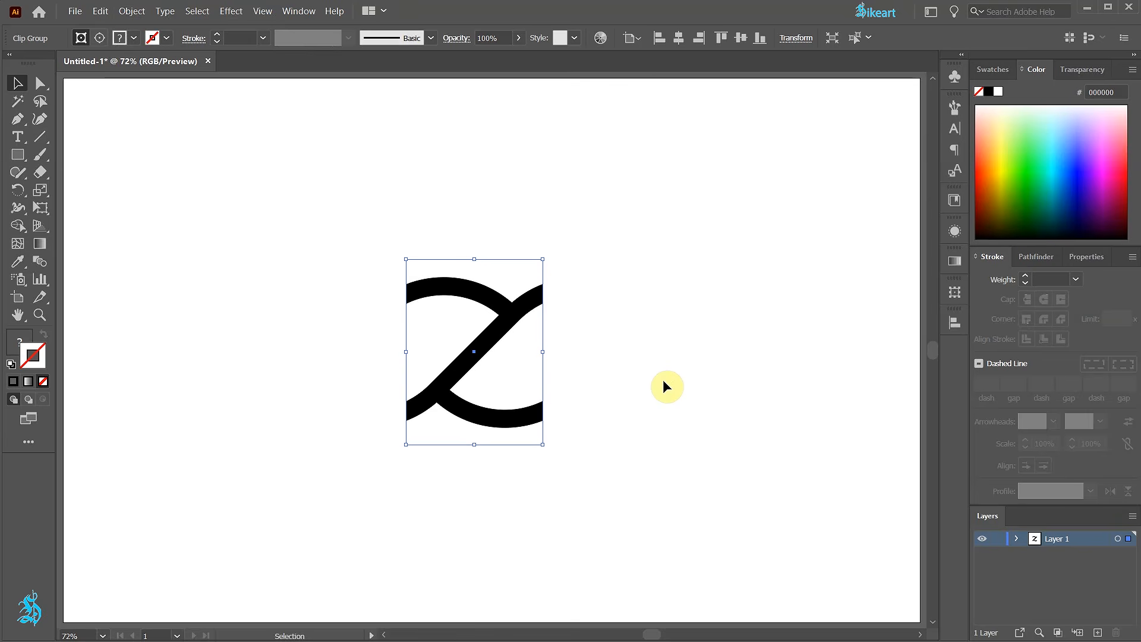
pyautogui.click(1048, 256)
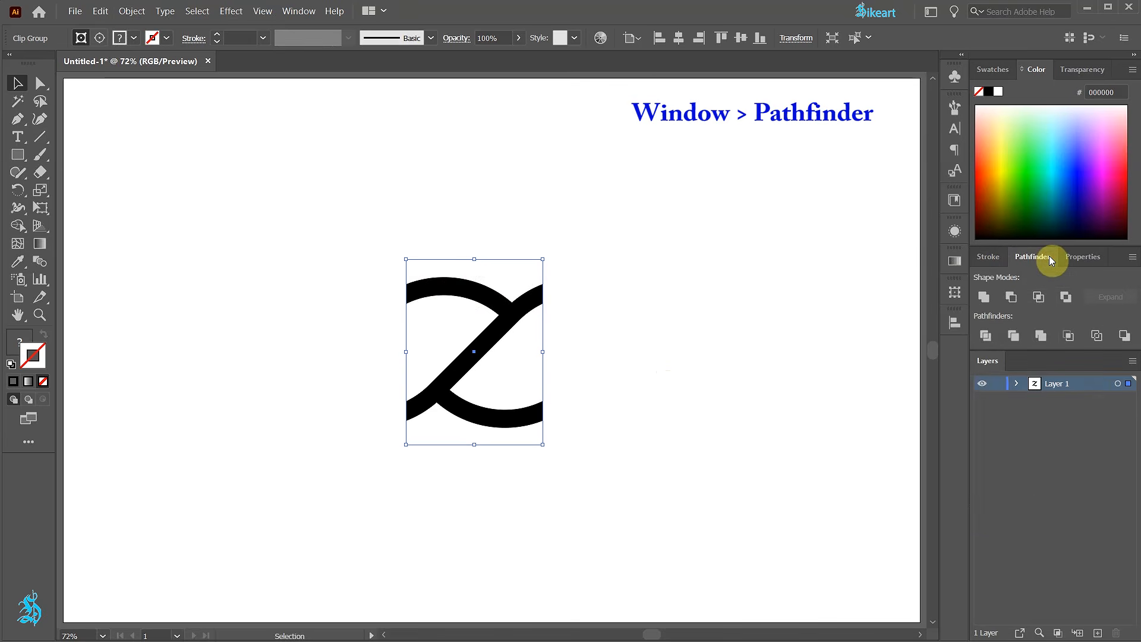
pyautogui.click(1044, 336)
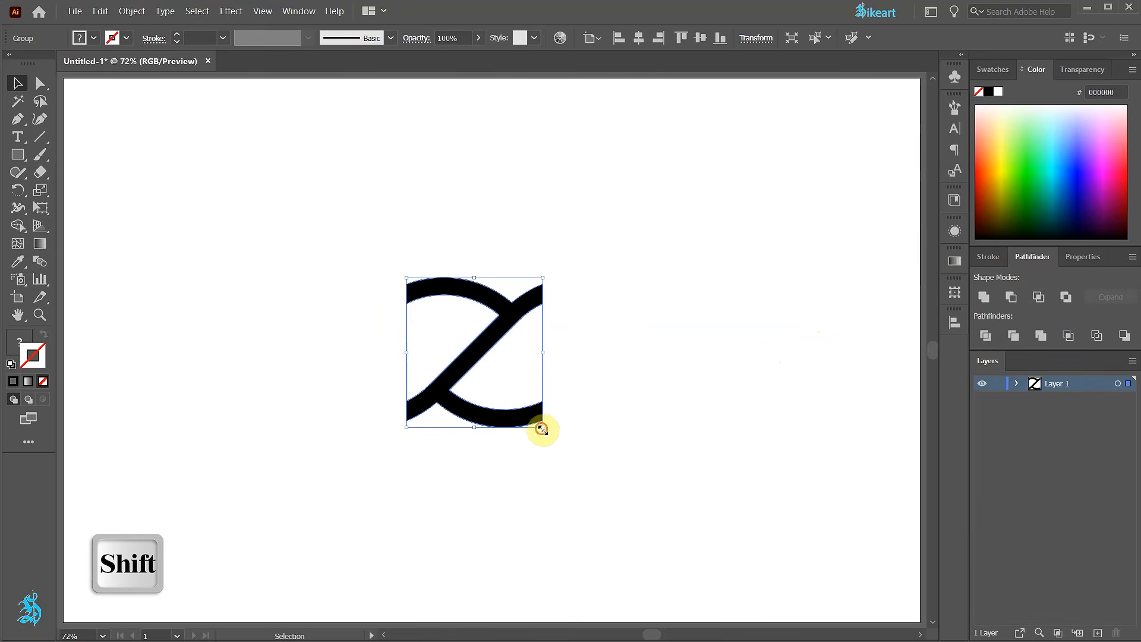
# Scale the merged artwork down proportionally to about a quarter of its size and start a new Pattern Brush from it.
pyautogui.moveTo(542, 427); pyautogui.dragTo(444, 327)
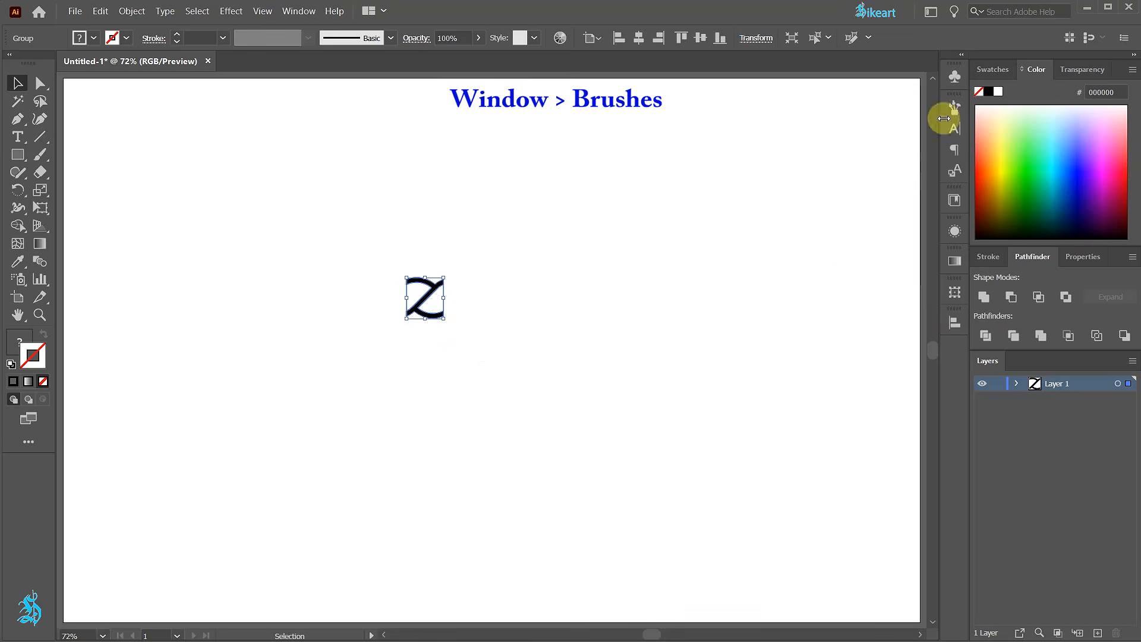
pyautogui.click(954, 107)
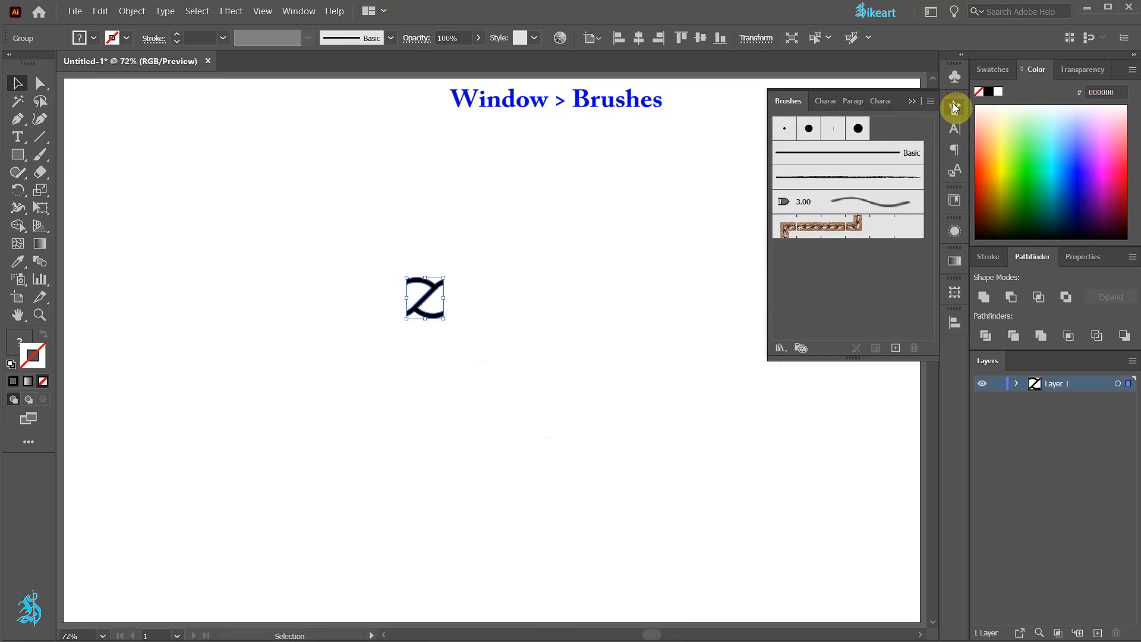
pyautogui.moveTo(427, 304); pyautogui.dragTo(792, 271)
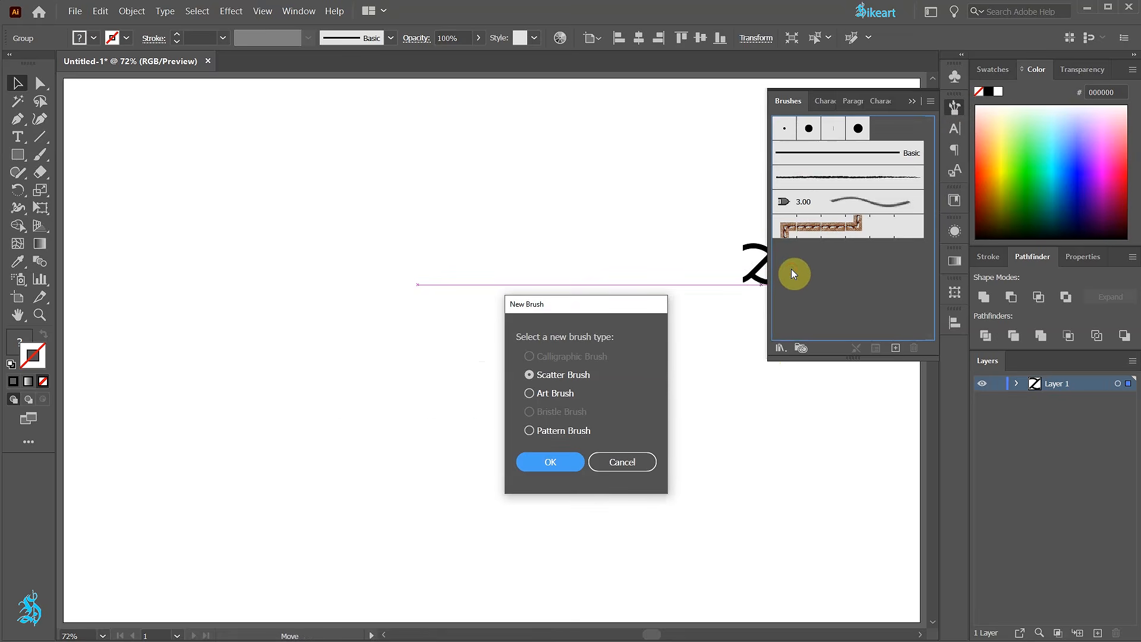
pyautogui.click(526, 430)
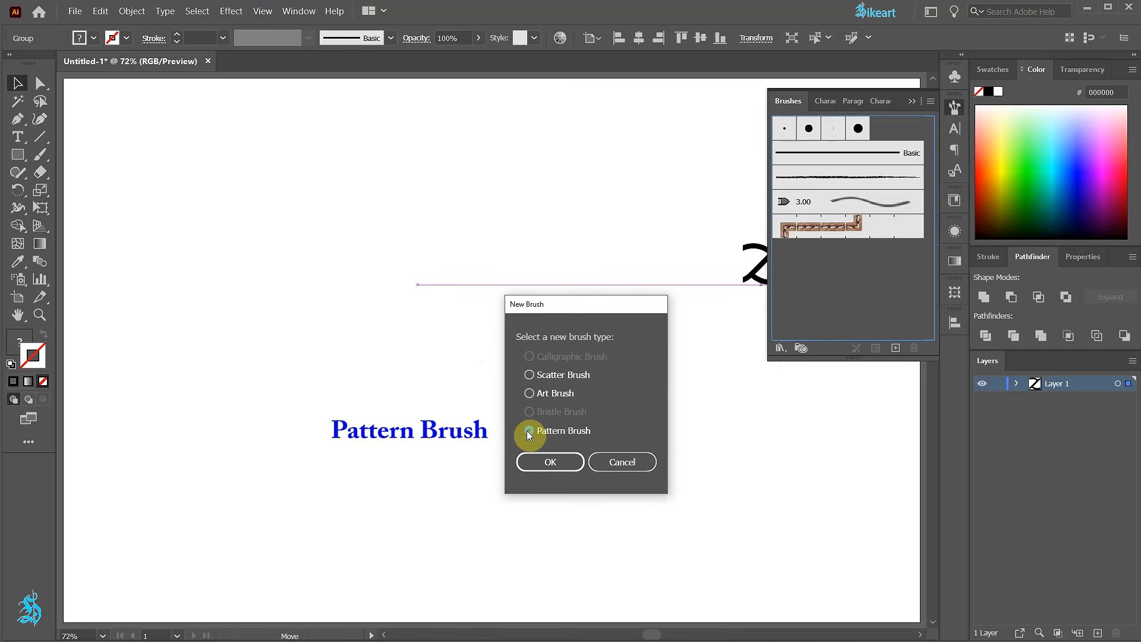
pyautogui.click(573, 462)
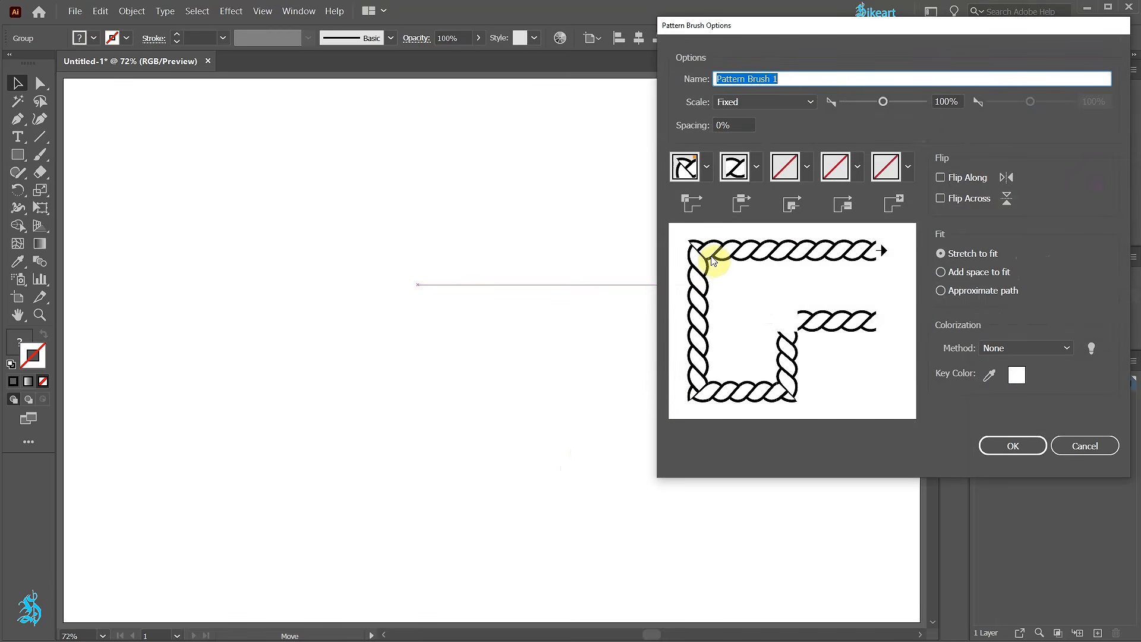
# Try the Auto-Centered, Auto-Between and Auto-Sliced options for the pattern brush's outer corner tile.
pyautogui.click(707, 167)
pyautogui.click(565, 224)
pyautogui.click(707, 165)
pyautogui.click(546, 256)
pyautogui.click(707, 166)
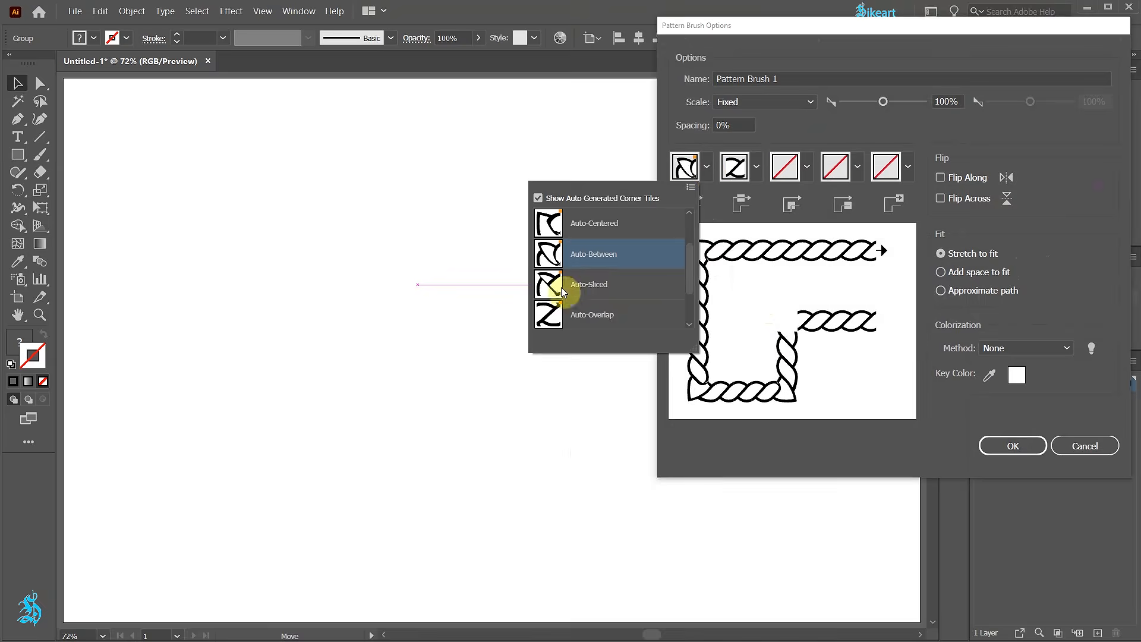
pyautogui.click(561, 290)
# Set the pattern brush's outer corner tile to None and its colorization method to Tints, and create the brush.
pyautogui.click(708, 166)
pyautogui.click(689, 212)
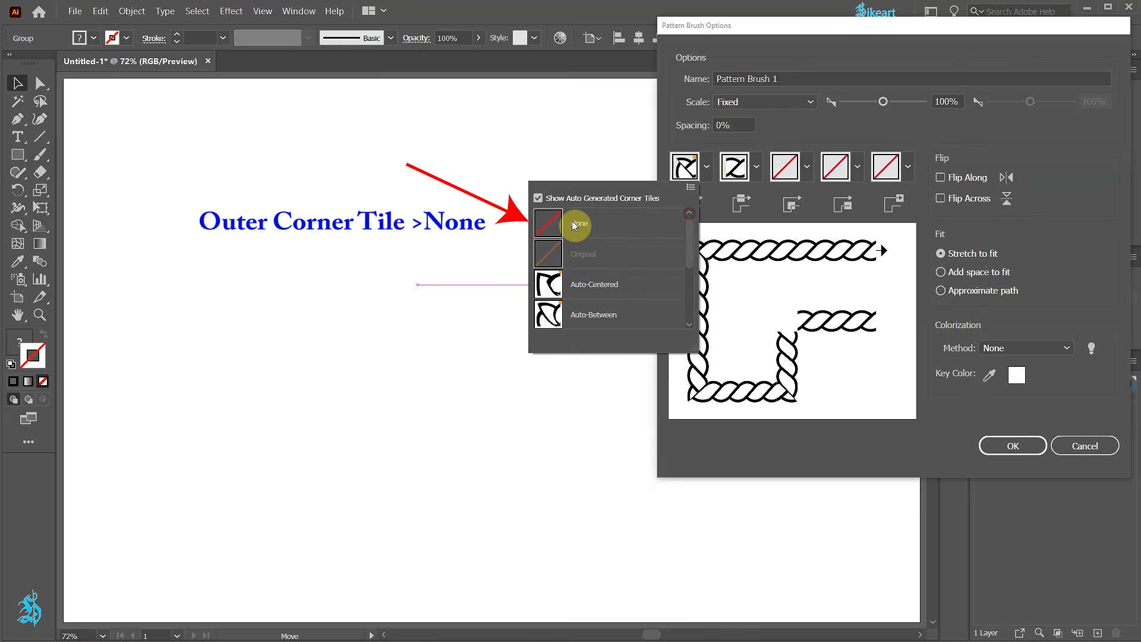
pyautogui.click(561, 222)
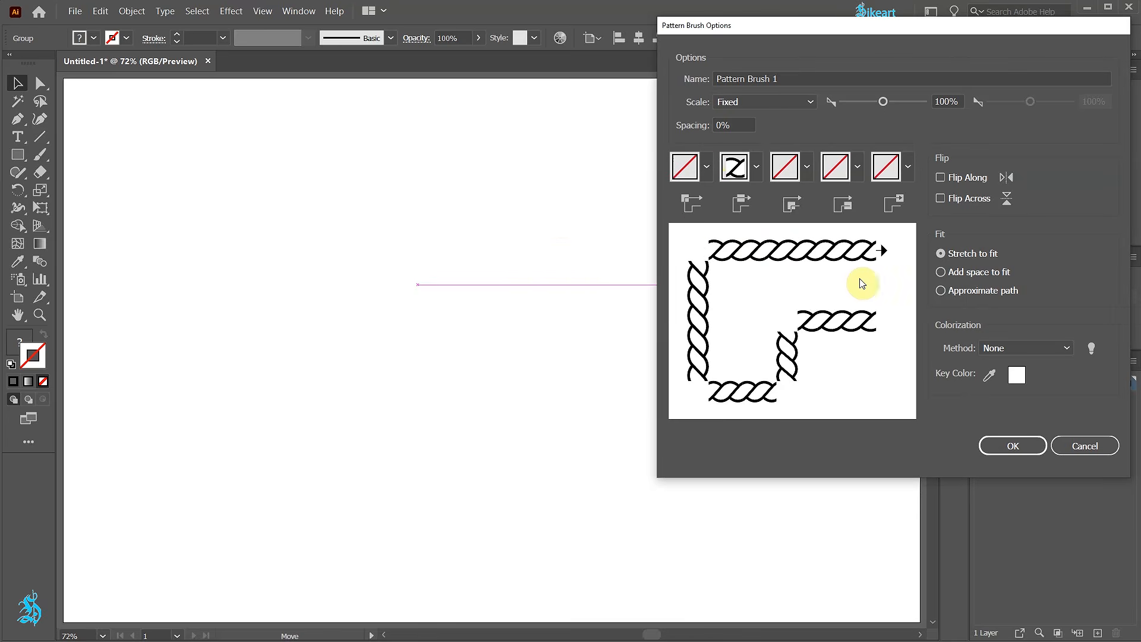
pyautogui.click(1065, 349)
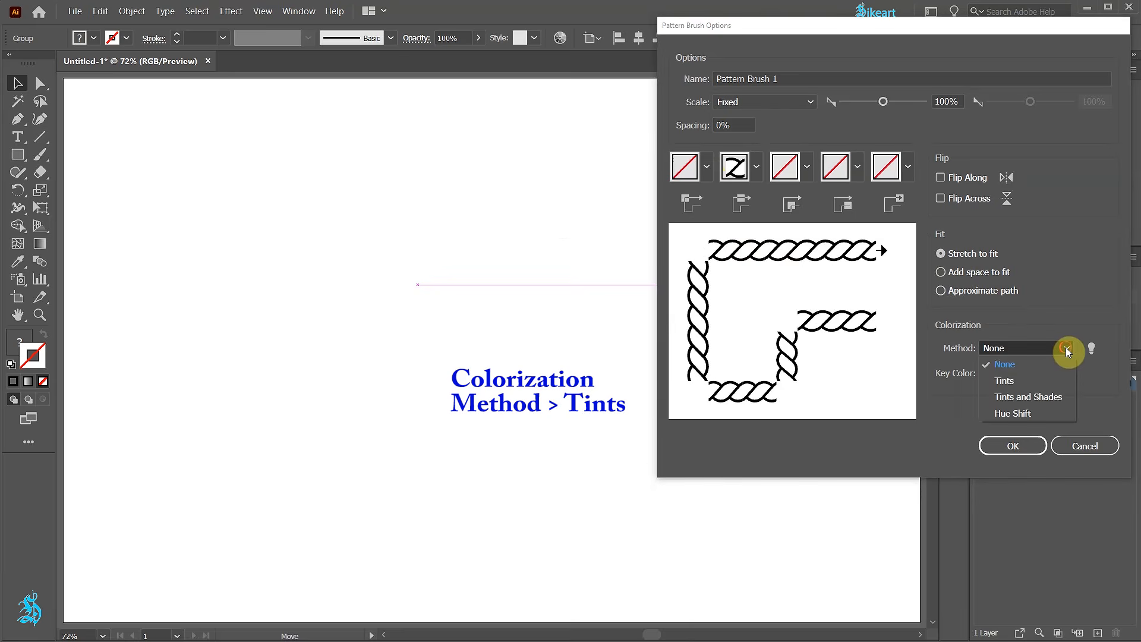
pyautogui.click(1015, 384)
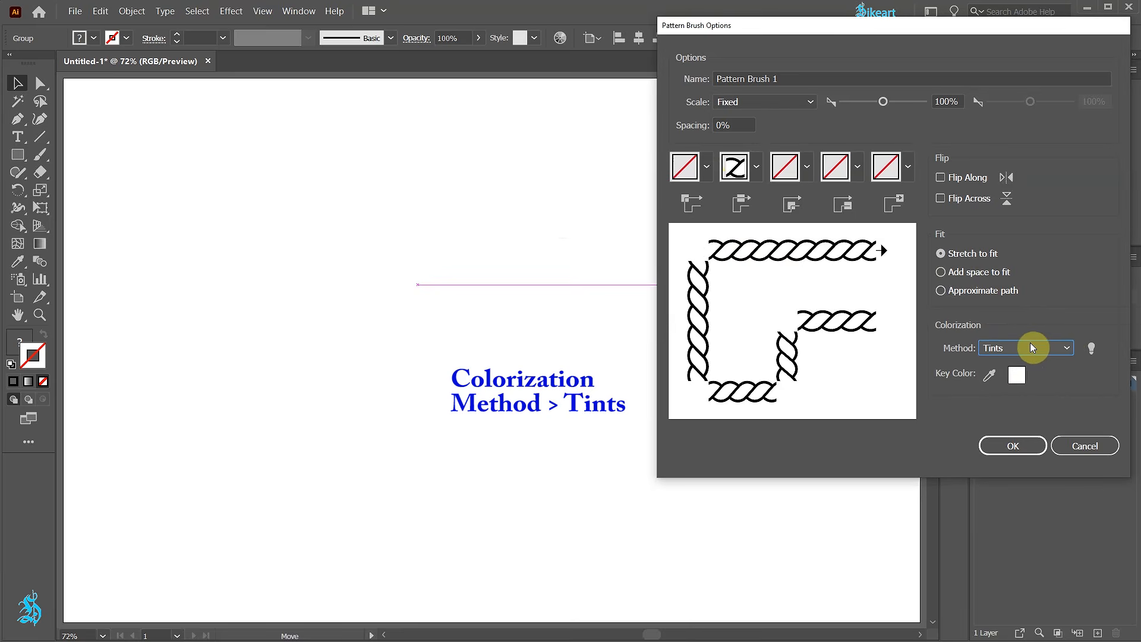
pyautogui.click(1025, 447)
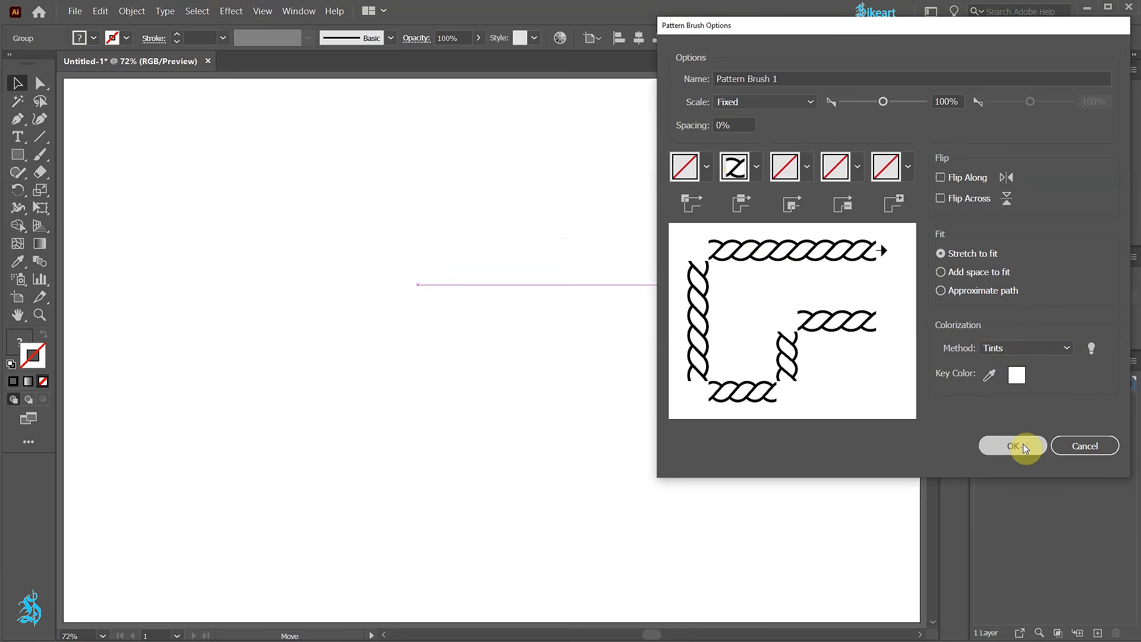
# Delete the source tile artwork and paint freehand strokes across the artboard with the new rope brush.
pyautogui.press('Delete')
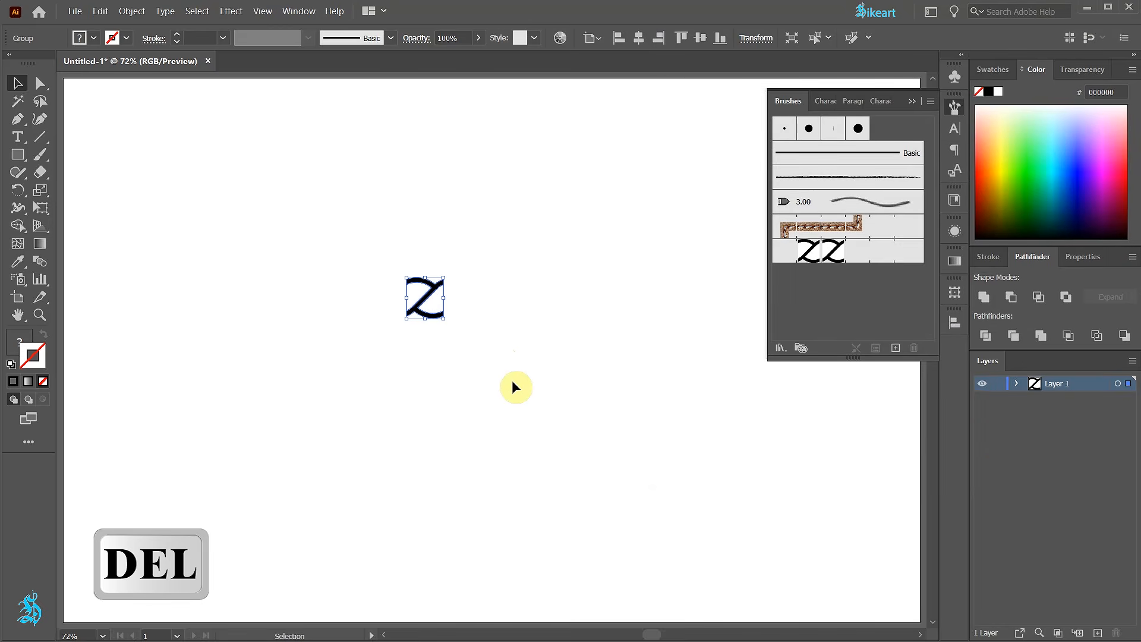
pyautogui.press('Delete')
pyautogui.click(873, 254)
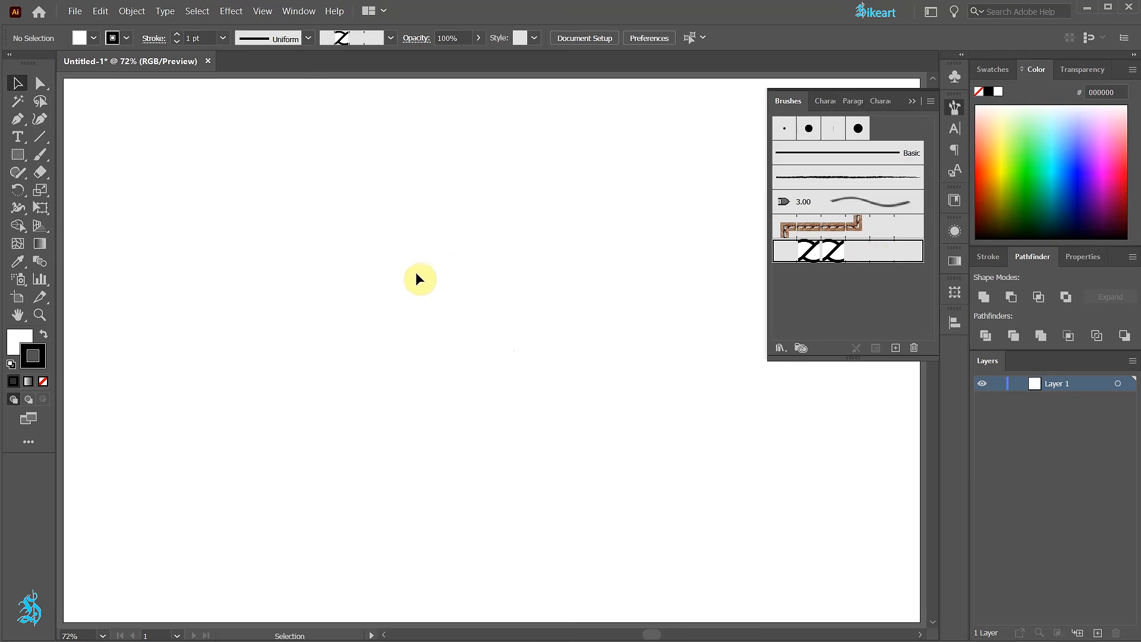
pyautogui.press('b')
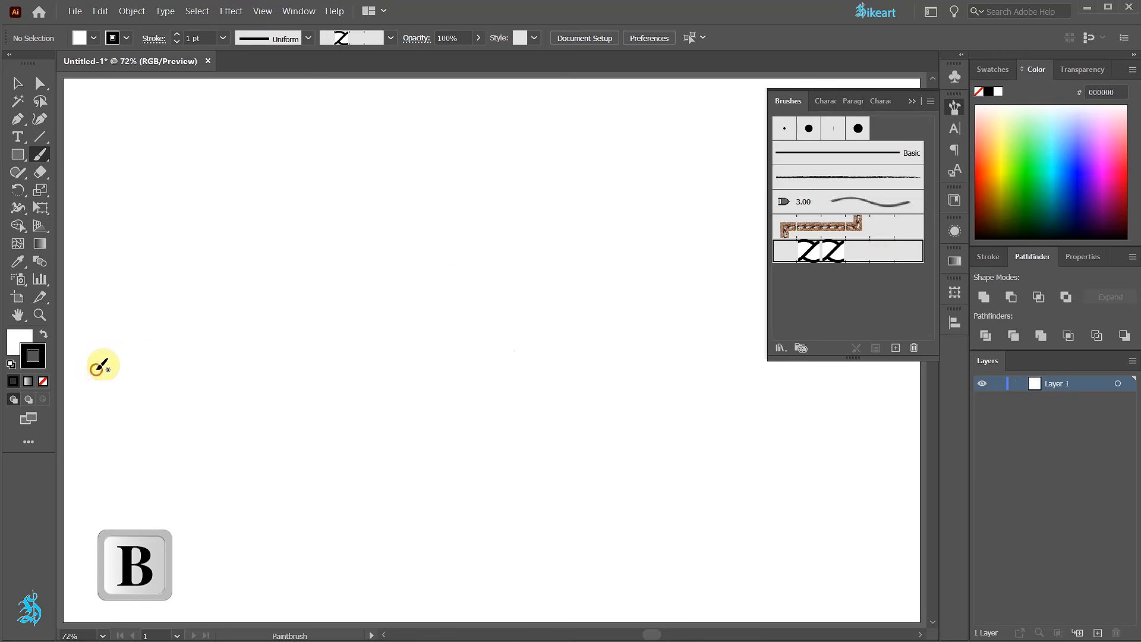
pyautogui.moveTo(101, 362); pyautogui.dragTo(705, 144)
pyautogui.moveTo(105, 468); pyautogui.dragTo(886, 454)
# Recolor the painted rope with colors picked from the color spectrum and deselect it.
pyautogui.click(1034, 172)
pyautogui.click(1115, 127)
pyautogui.press('v')
pyautogui.click(714, 523)
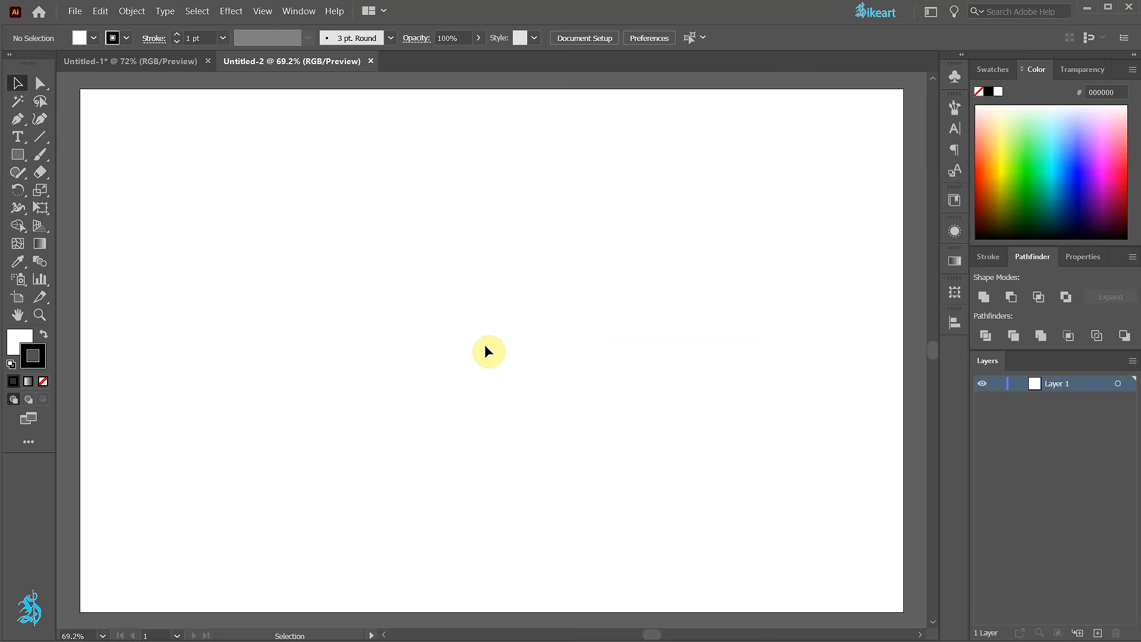
# Draw a wide rectangle near the middle of the new document's artboard and give it a 30 pt stroke aligned to center.
pyautogui.press('m')
pyautogui.moveTo(337, 290); pyautogui.dragTo(547, 383)
pyautogui.click(989, 256)
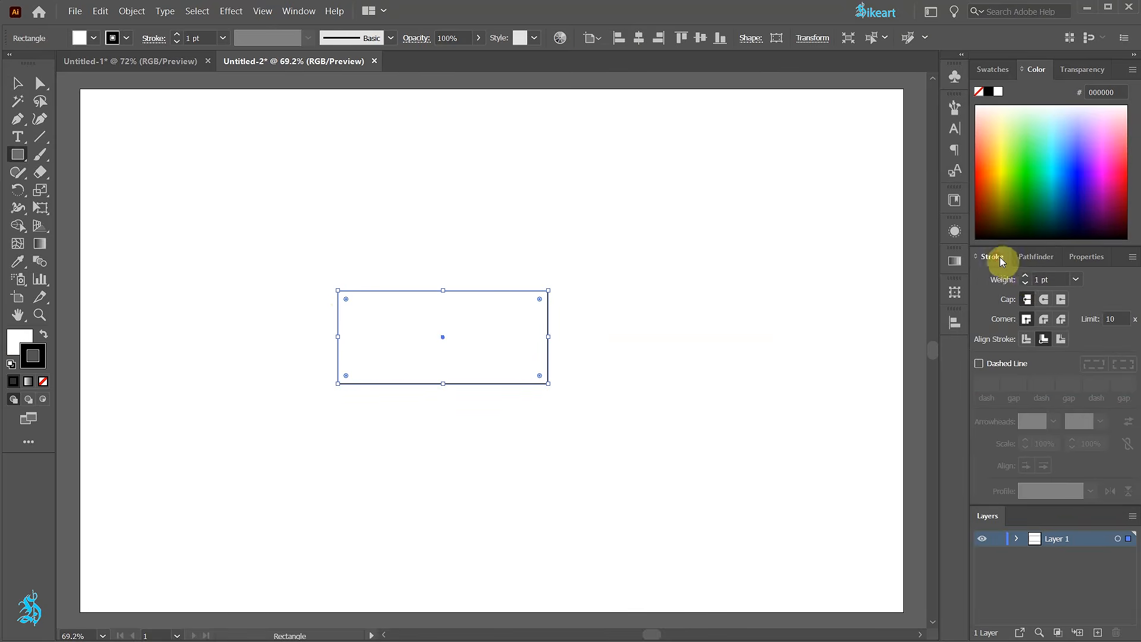
pyautogui.click(1026, 276)
pyautogui.click(1026, 276)
pyautogui.click(1026, 276)
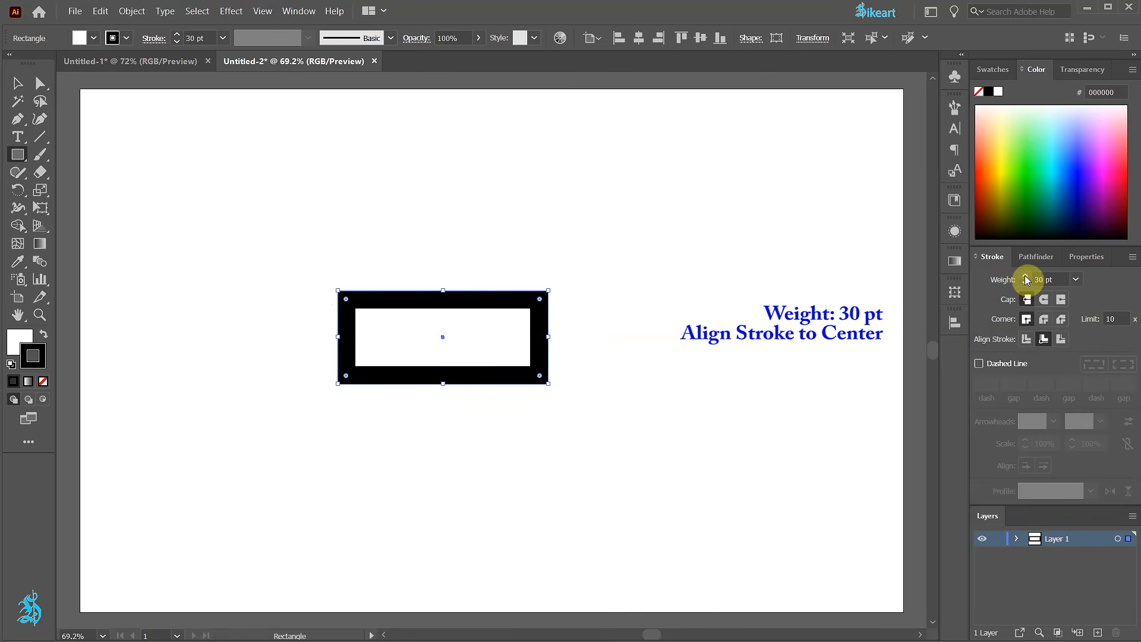
pyautogui.click(1027, 338)
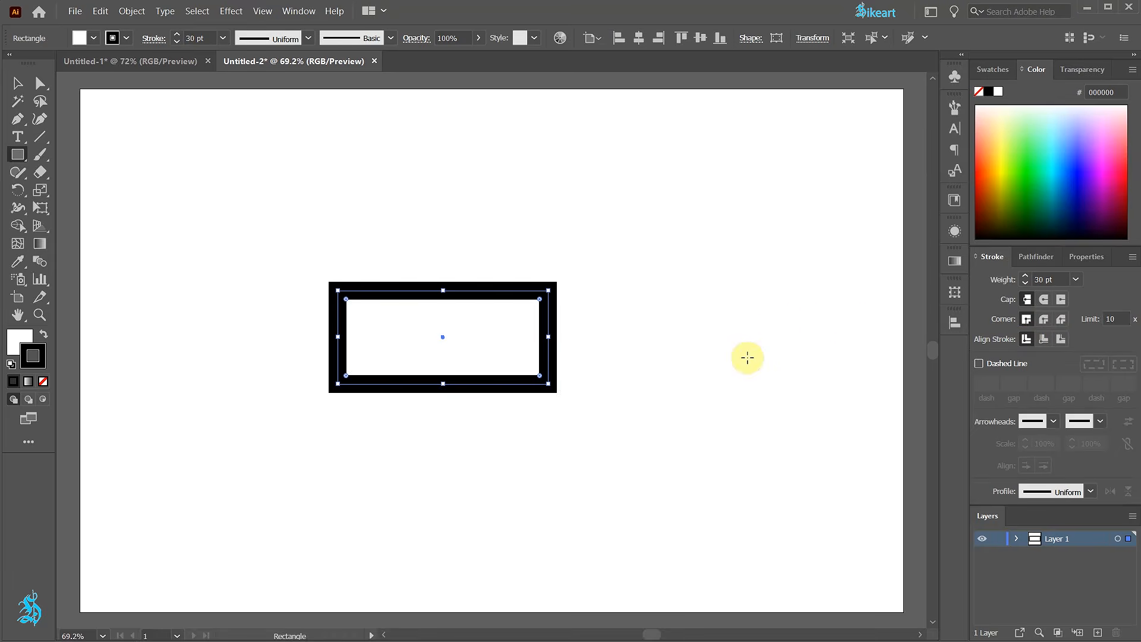
# Set the rectangle's fill to the light orange ff975f.
pyautogui.click(18, 340)
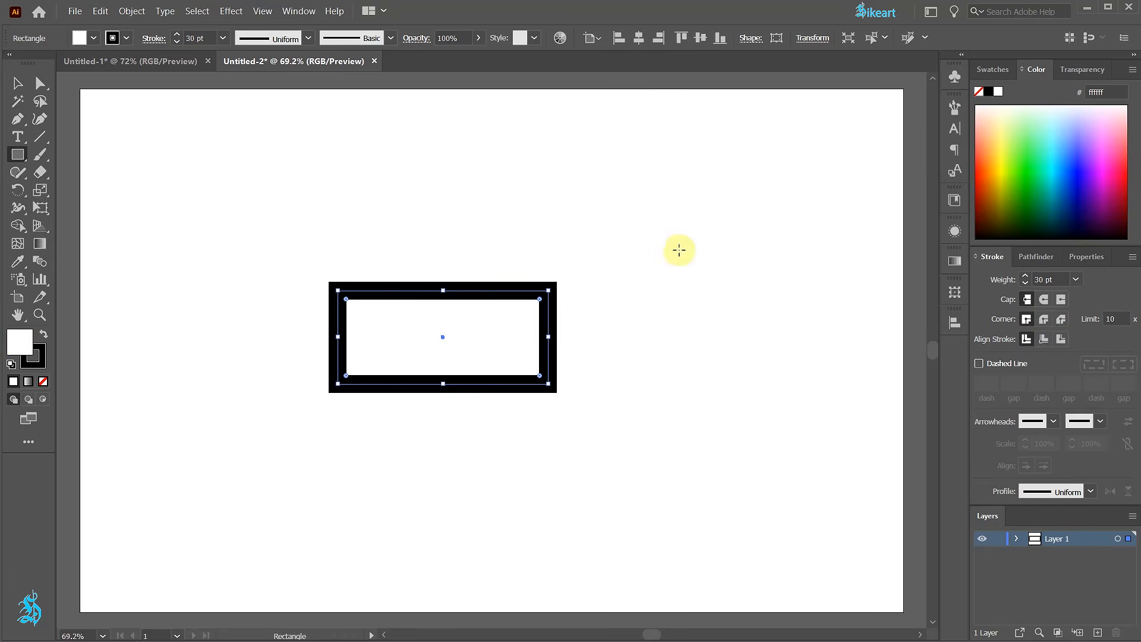
pyautogui.click(990, 149)
pyautogui.click(988, 141)
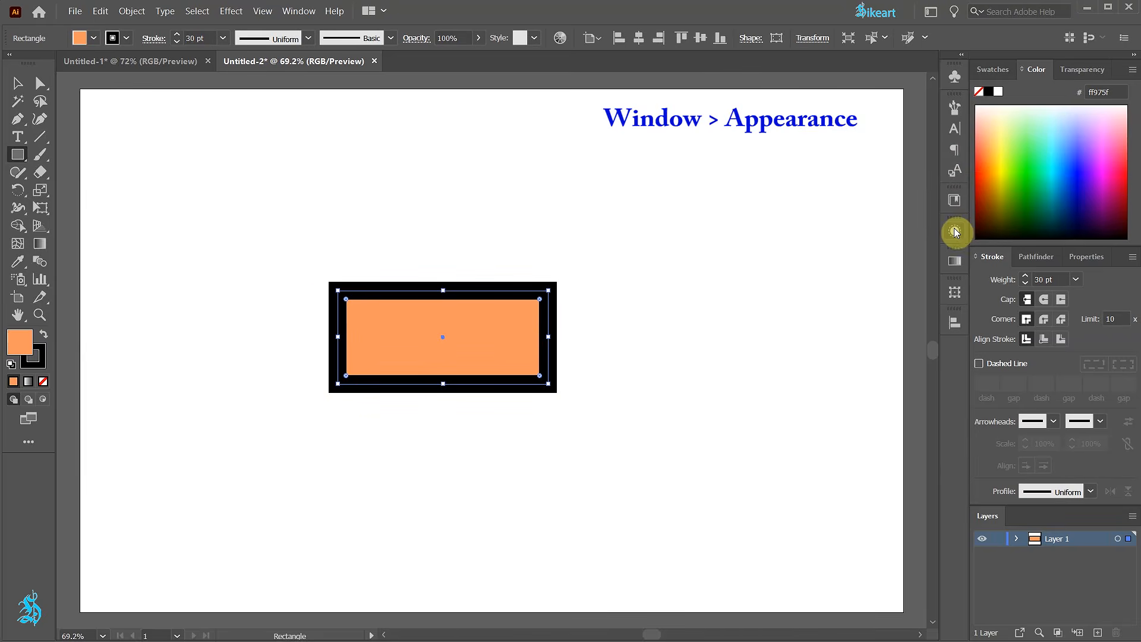
# Add a second stroke to the rectangle's appearance and color it yellow fcee21.
pyautogui.click(955, 231)
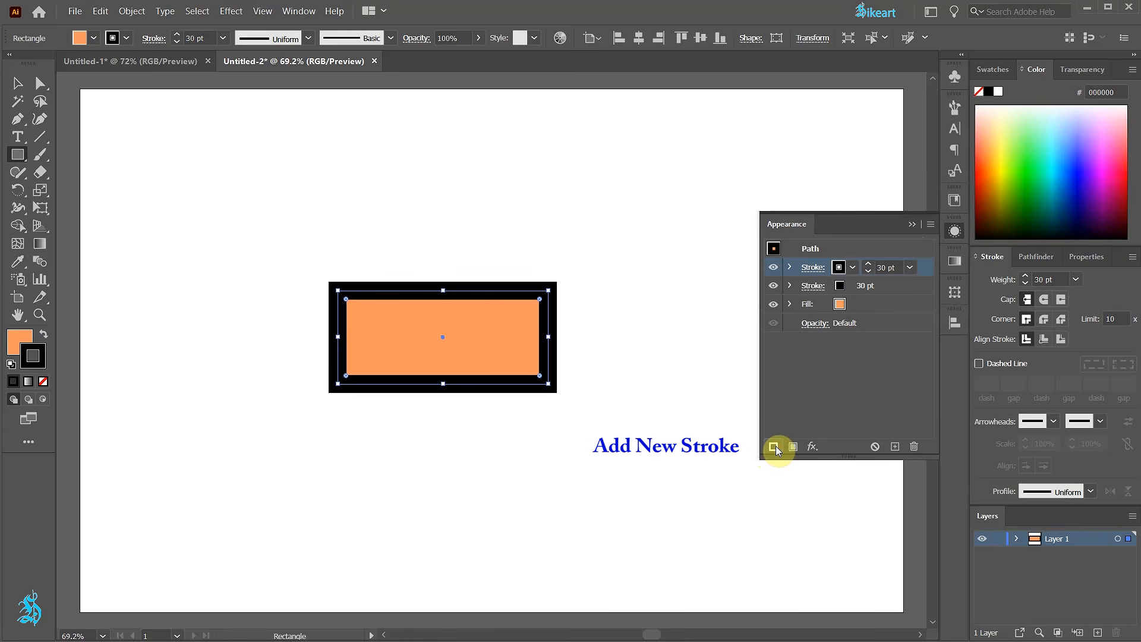
pyautogui.click(853, 268)
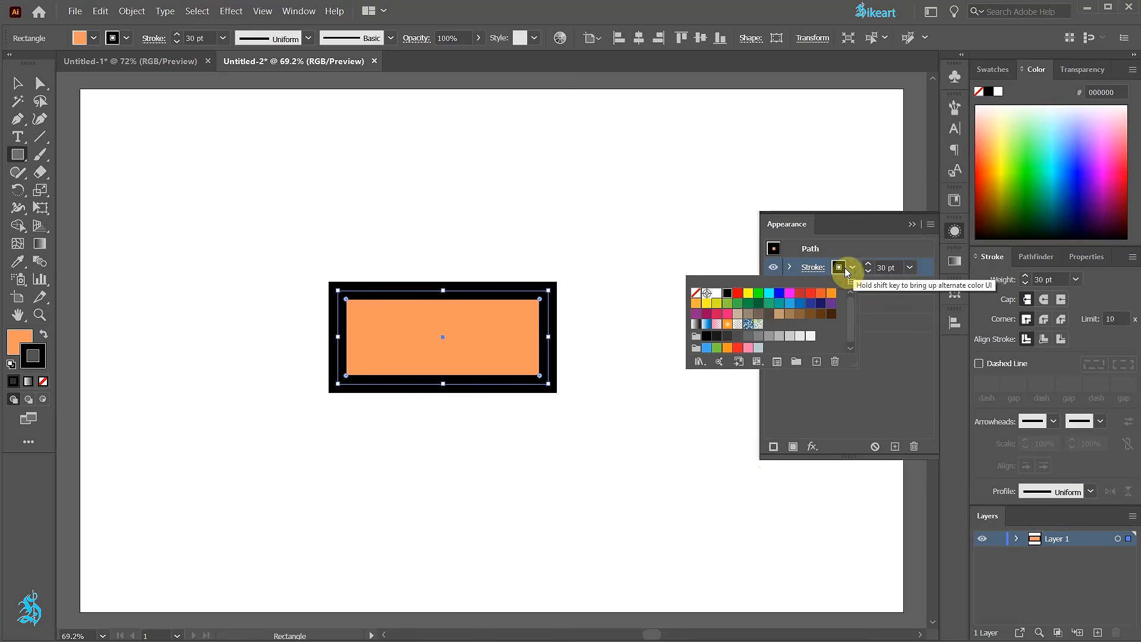
pyautogui.click(749, 293)
pyautogui.click(873, 227)
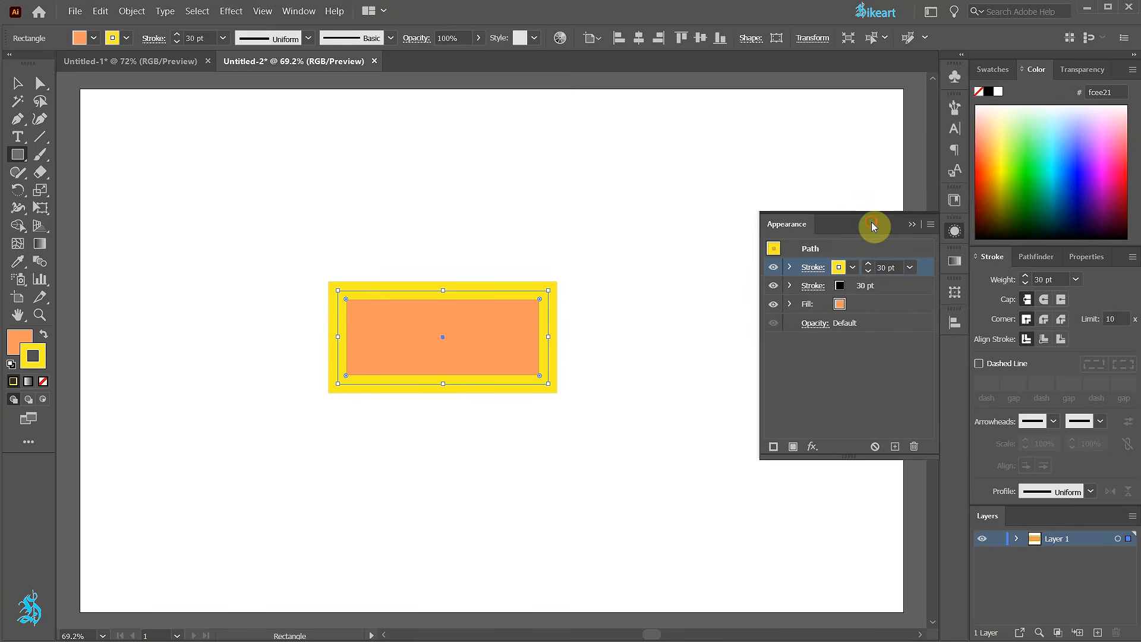
# Move the yellow stroke beneath the black stroke in the rectangle's appearance and set its weight to 50 pt.
pyautogui.click(869, 265)
pyautogui.click(868, 265)
pyautogui.click(868, 265)
pyautogui.click(868, 265)
pyautogui.click(868, 265)
pyautogui.click(868, 265)
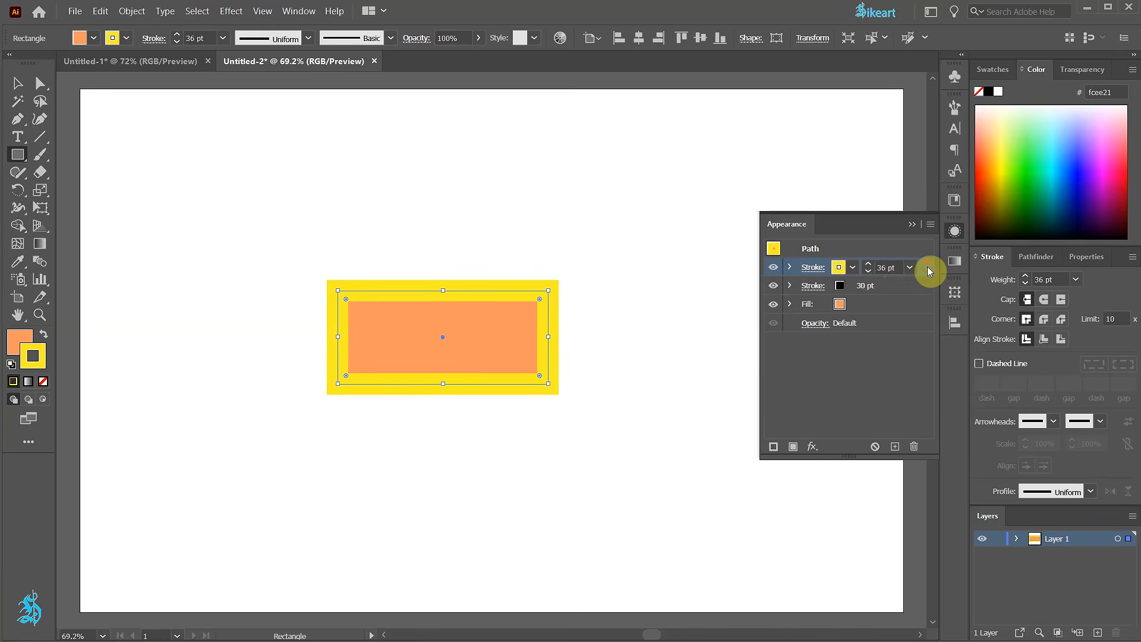
pyautogui.moveTo(930, 271); pyautogui.dragTo(915, 291)
pyautogui.click(858, 286)
pyautogui.click(867, 283)
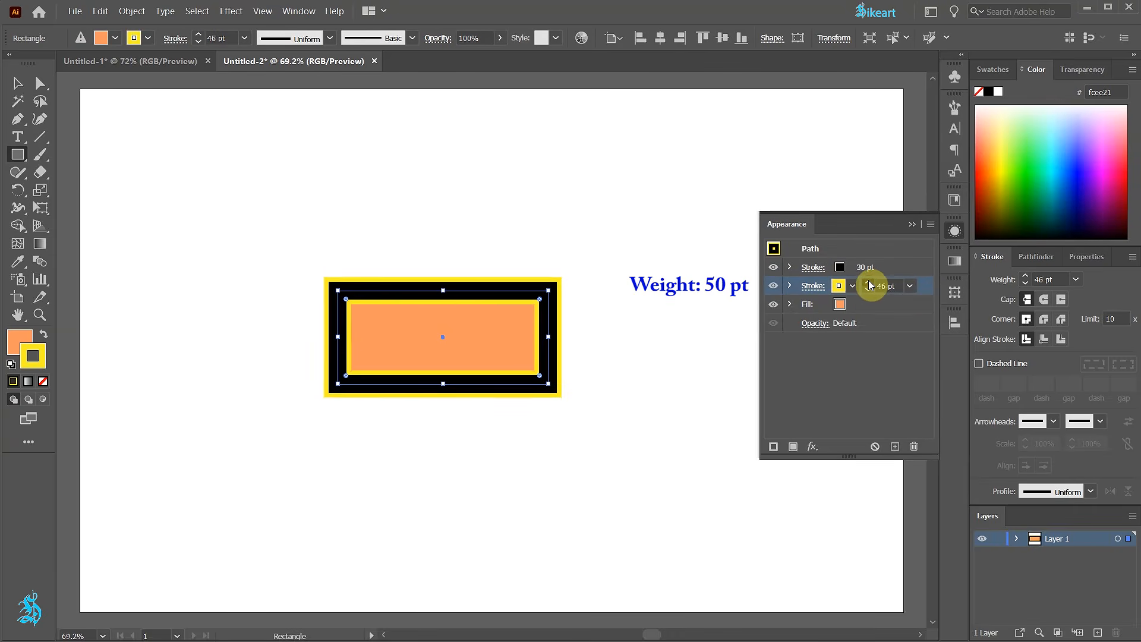
pyautogui.click(868, 290)
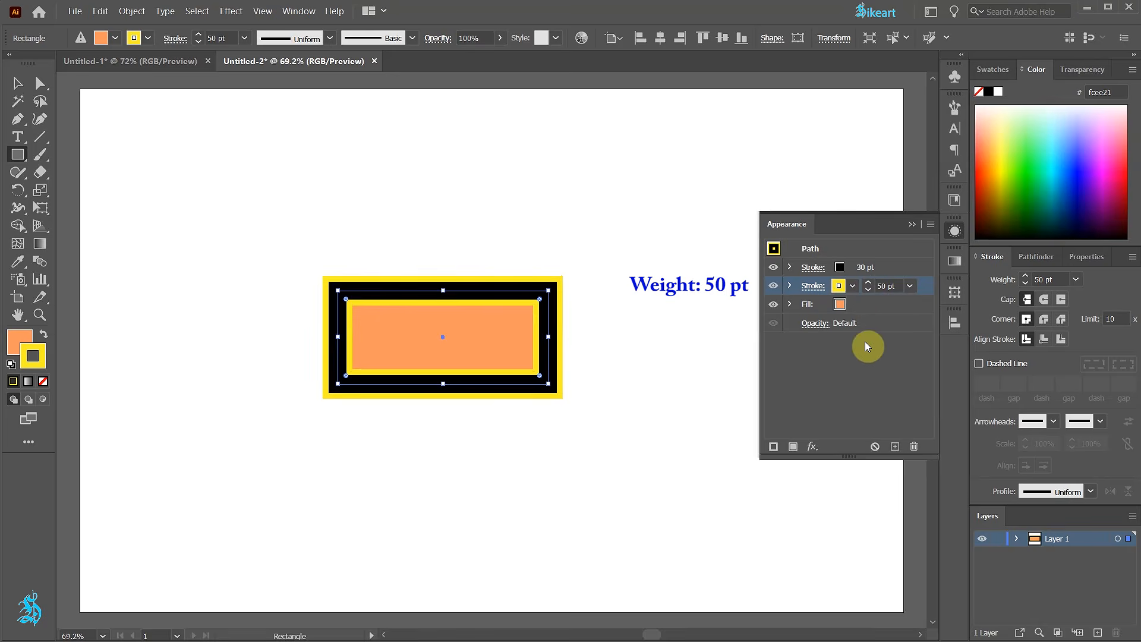
pyautogui.click(912, 225)
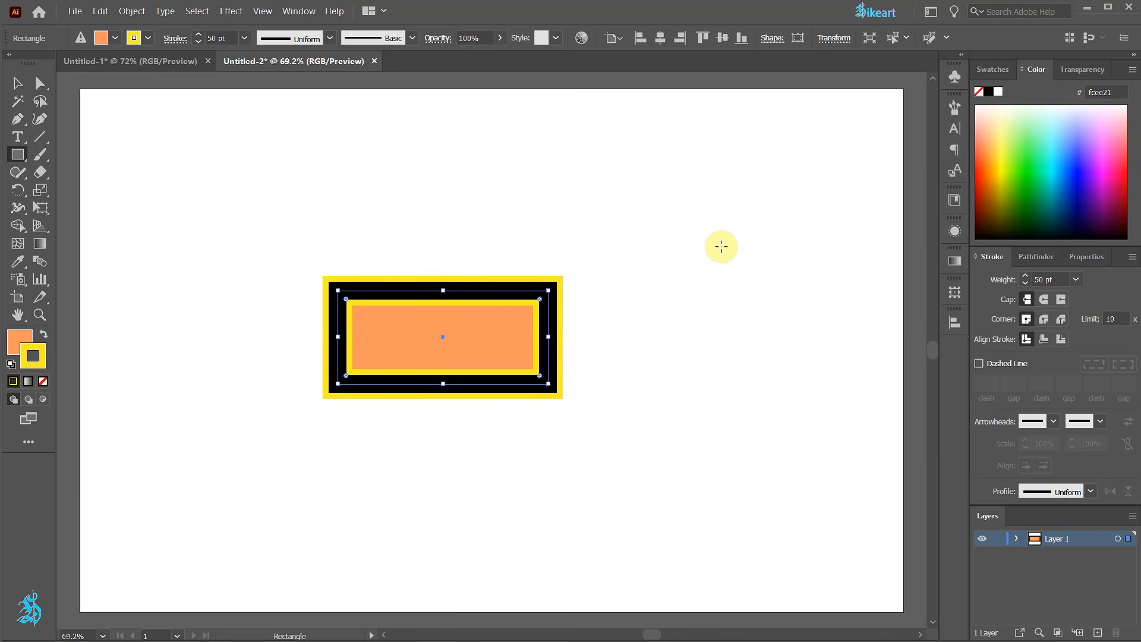
# Round the rectangle's upper-right and lower-left corners as far as they go to form a leaf shape.
pyautogui.press('a')
pyautogui.moveTo(519, 249); pyautogui.dragTo(594, 325)
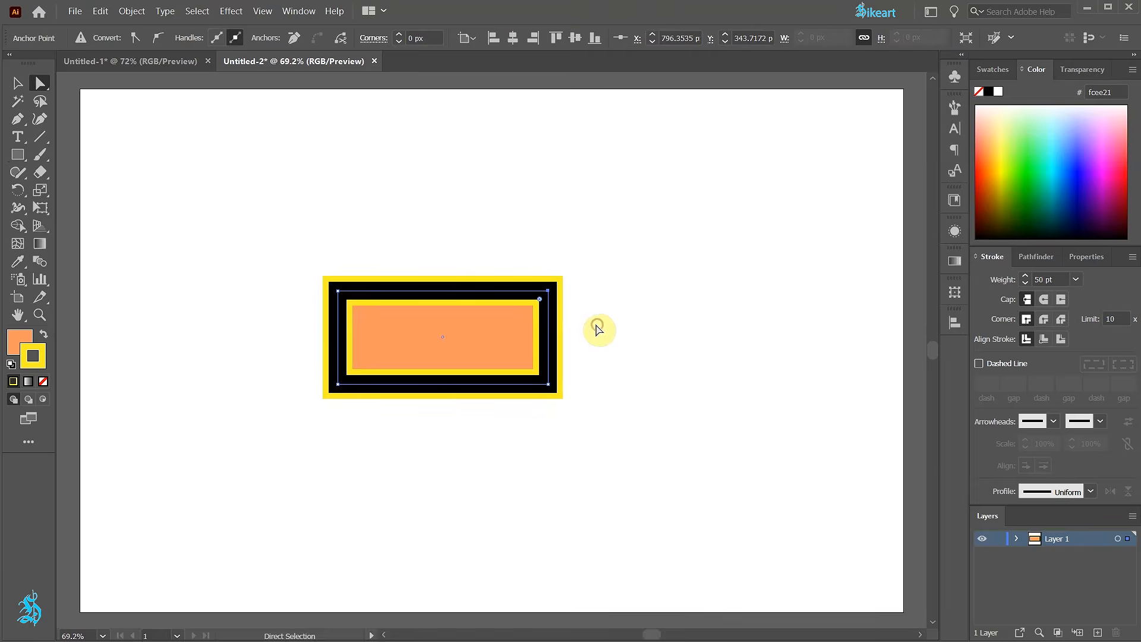
pyautogui.moveTo(281, 353); pyautogui.dragTo(402, 454)
pyautogui.moveTo(539, 299); pyautogui.dragTo(419, 342)
# Rotate the leaf shape 45° counterclockwise and place a copy of it straight to the right.
pyautogui.press('v')
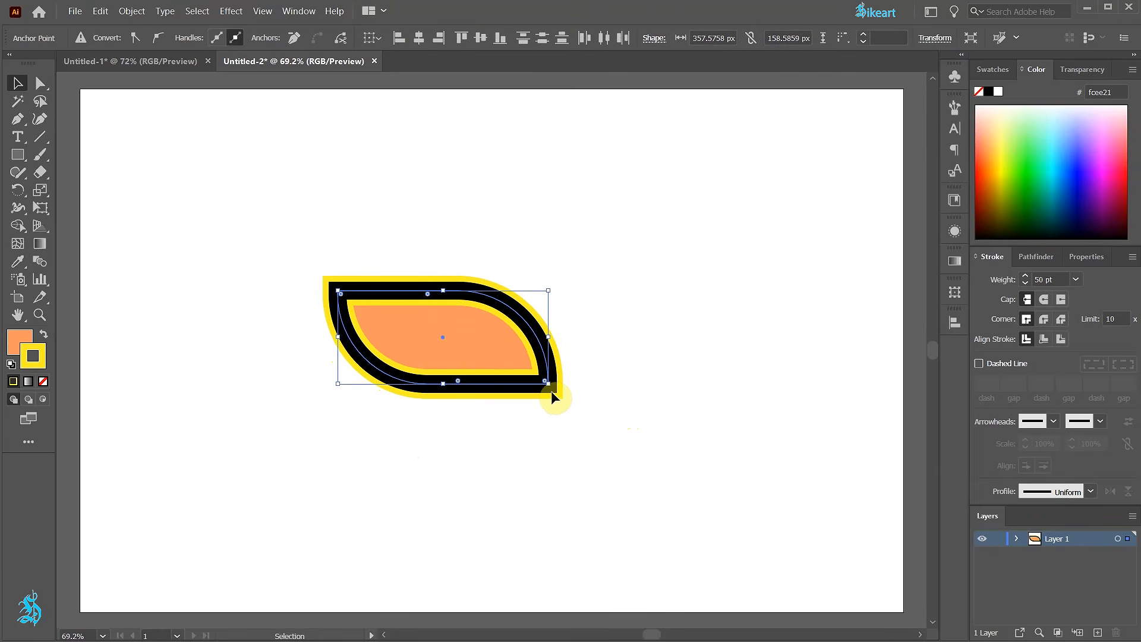
pyautogui.moveTo(553, 294); pyautogui.dragTo(496, 226)
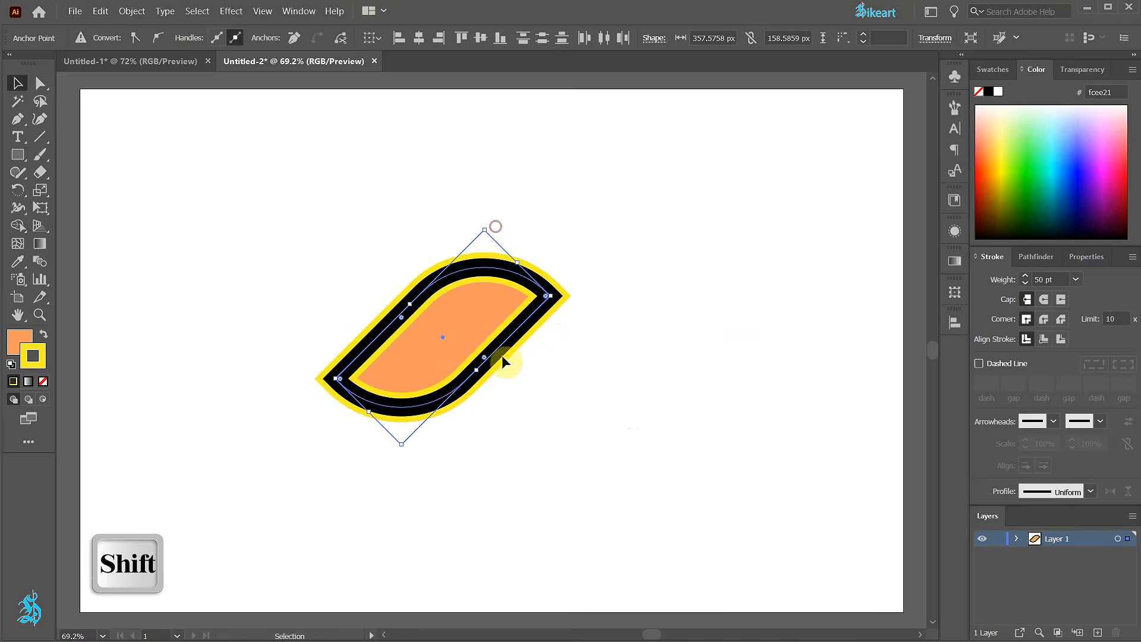
pyautogui.moveTo(502, 358); pyautogui.dragTo(672, 362)
# In outline view, snap the right leaf's lower-left anchor onto the lower end of the left leaf's straight right edge.
pyautogui.hotkey('ctrl', 'y')
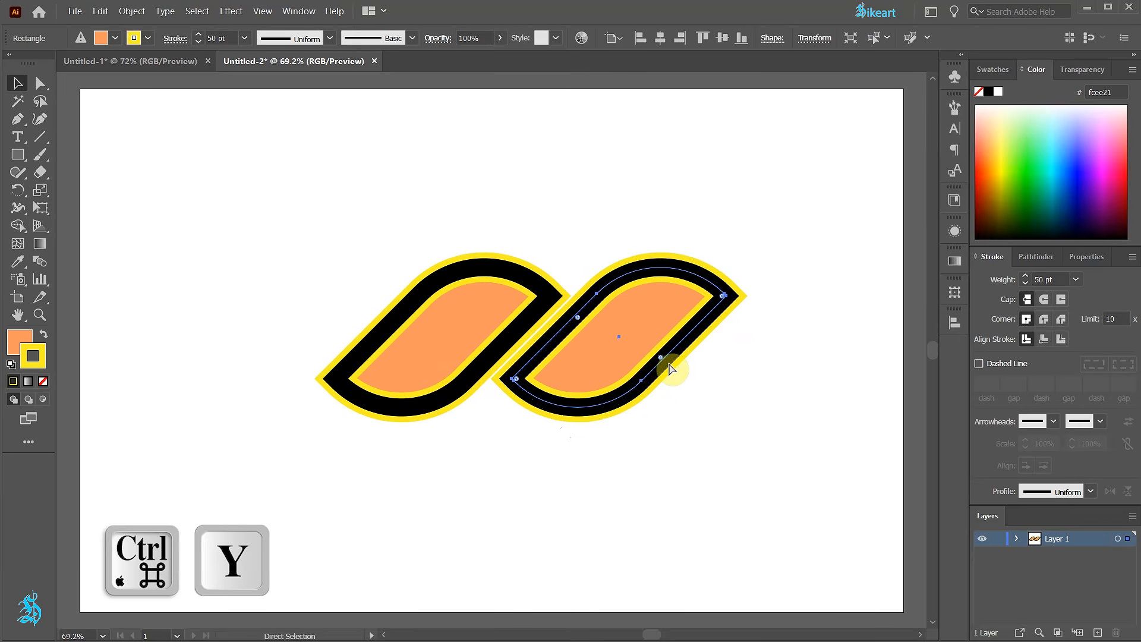
pyautogui.scroll(5, 492, 387)
pyautogui.click(546, 354)
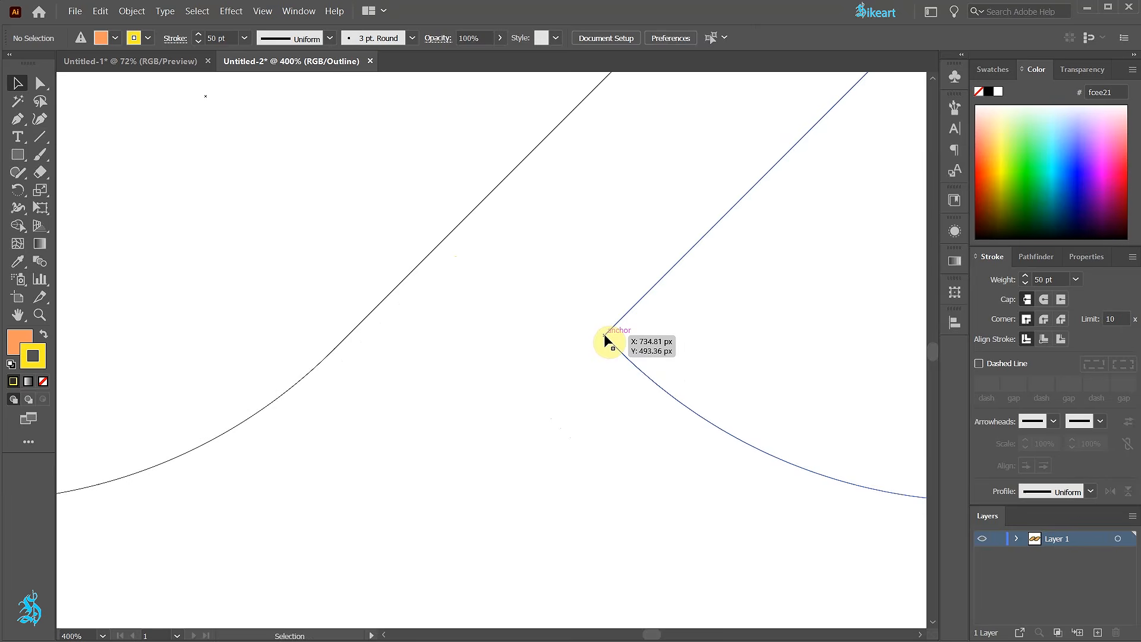
pyautogui.moveTo(605, 341); pyautogui.dragTo(347, 337)
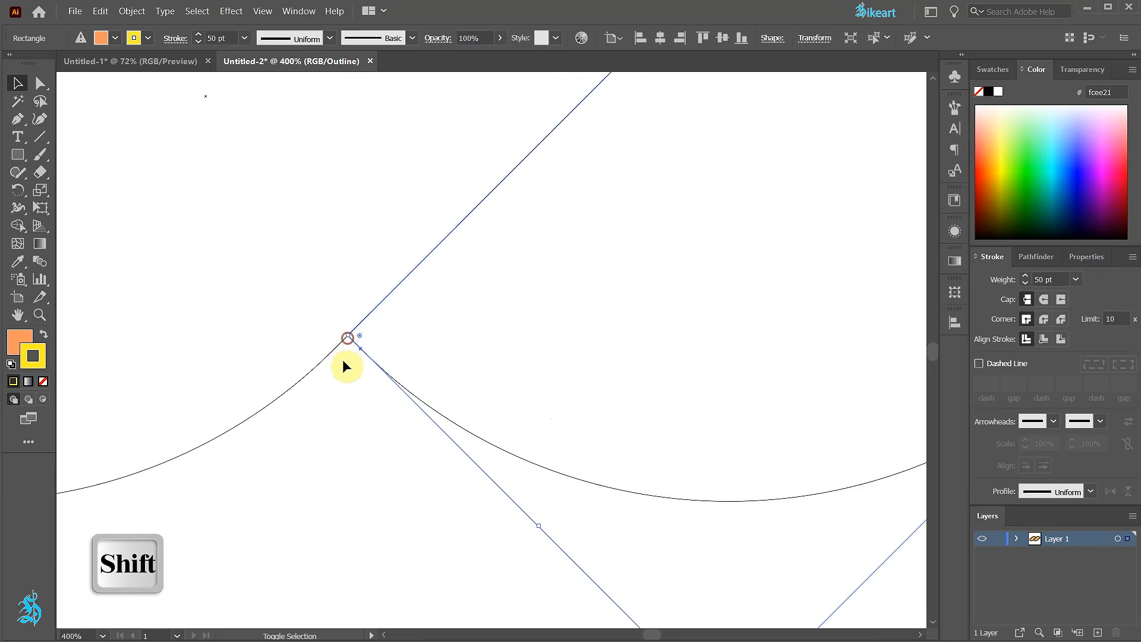
pyautogui.click(344, 418)
pyautogui.hotkey('ctrl', '0')
# Draw a tall rectangle spanning the two leaf centers, make a clipping mask from all shapes and return to preview view.
pyautogui.press('m')
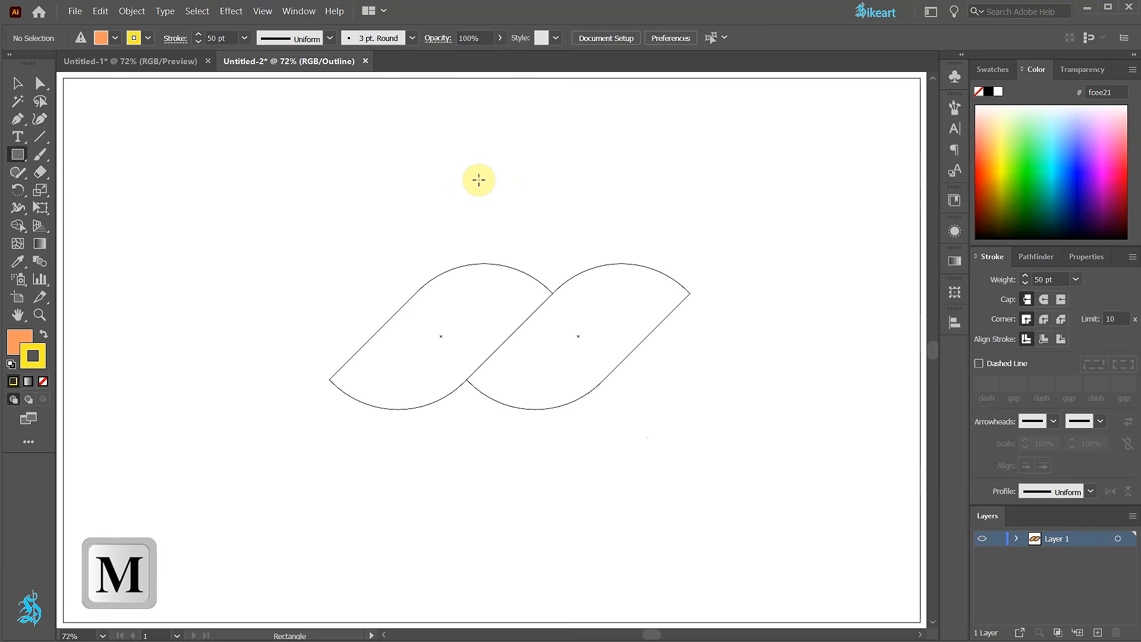
pyautogui.moveTo(441, 216); pyautogui.dragTo(579, 466)
pyautogui.hotkey('ctrl', 'a')
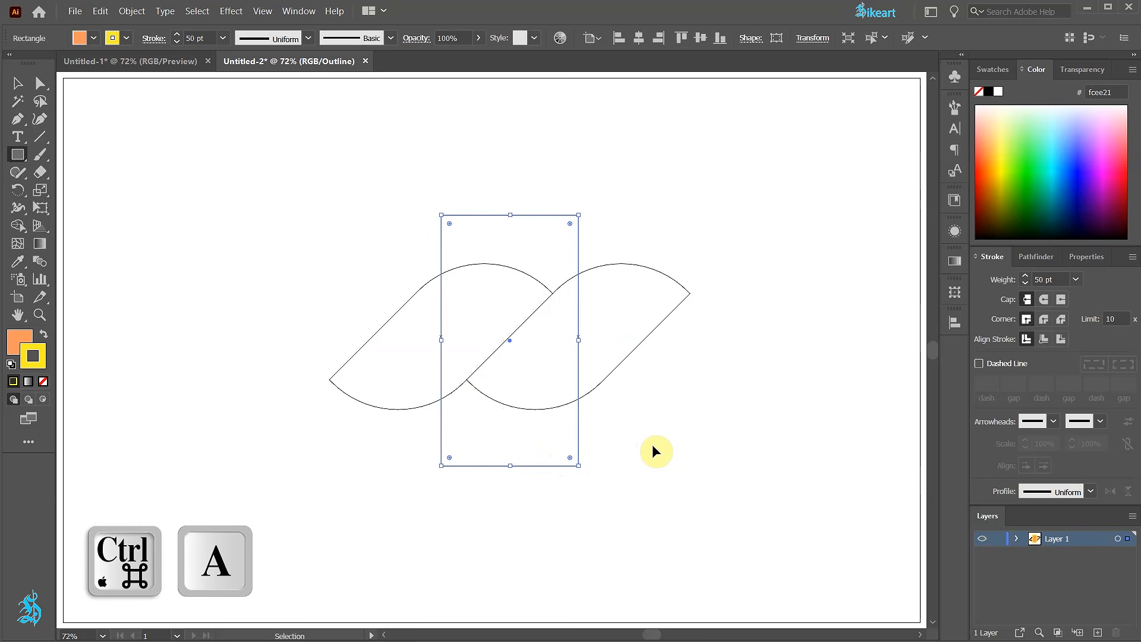
pyautogui.hotkey('ctrl', '7')
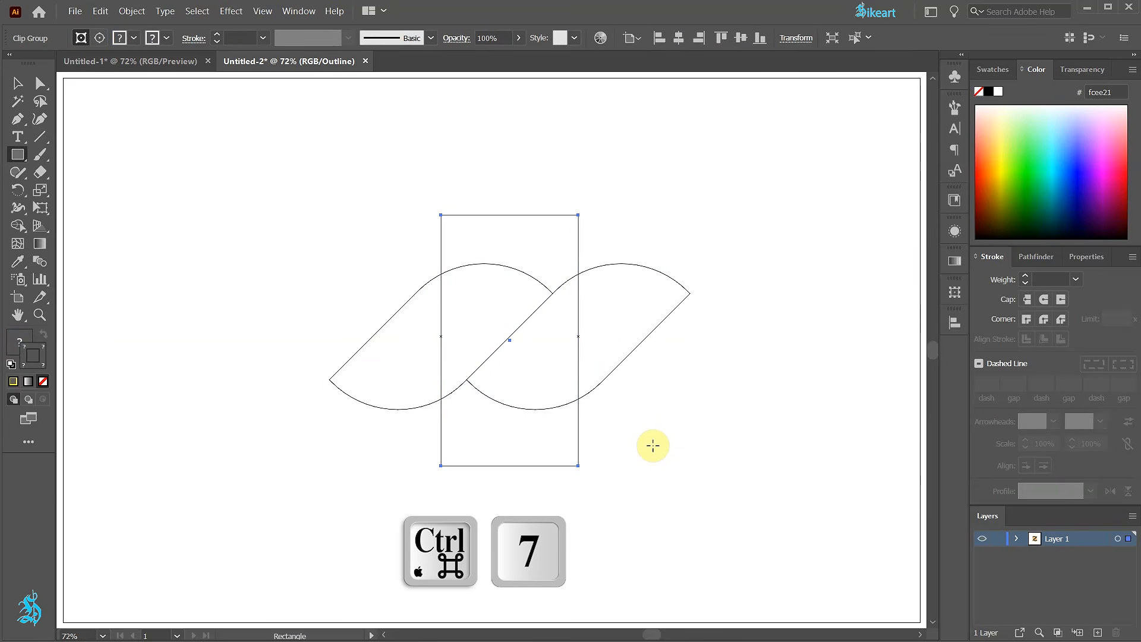
pyautogui.hotkey('ctrl', 'y')
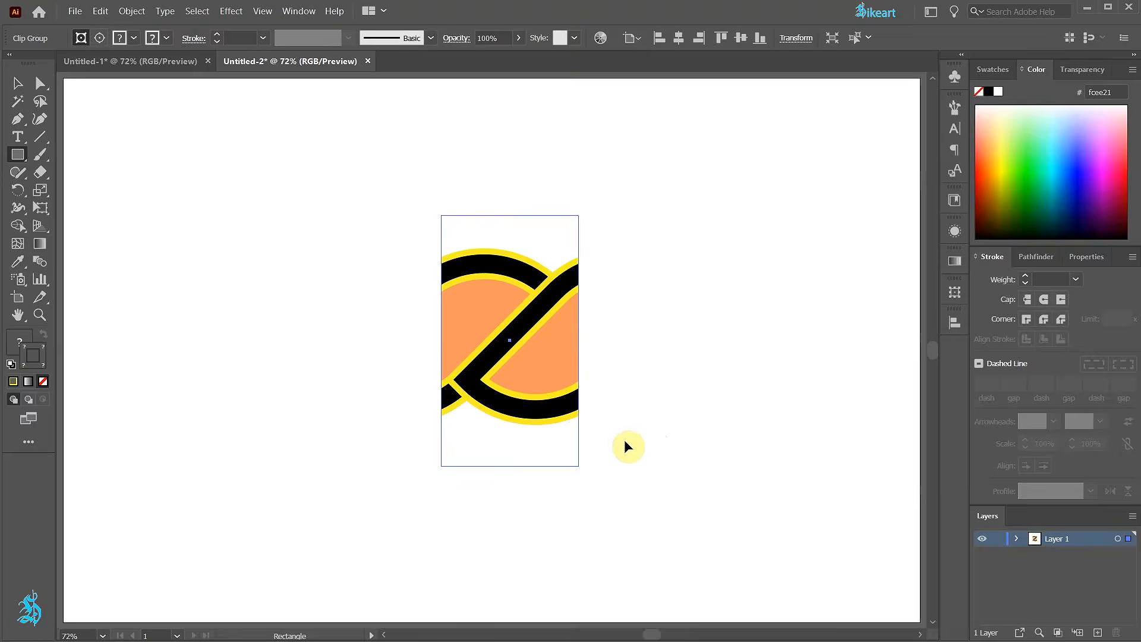
# Select the clipped rope tile and expand its appearance.
pyautogui.click(624, 440)
pyautogui.scroll(3, 538, 303)
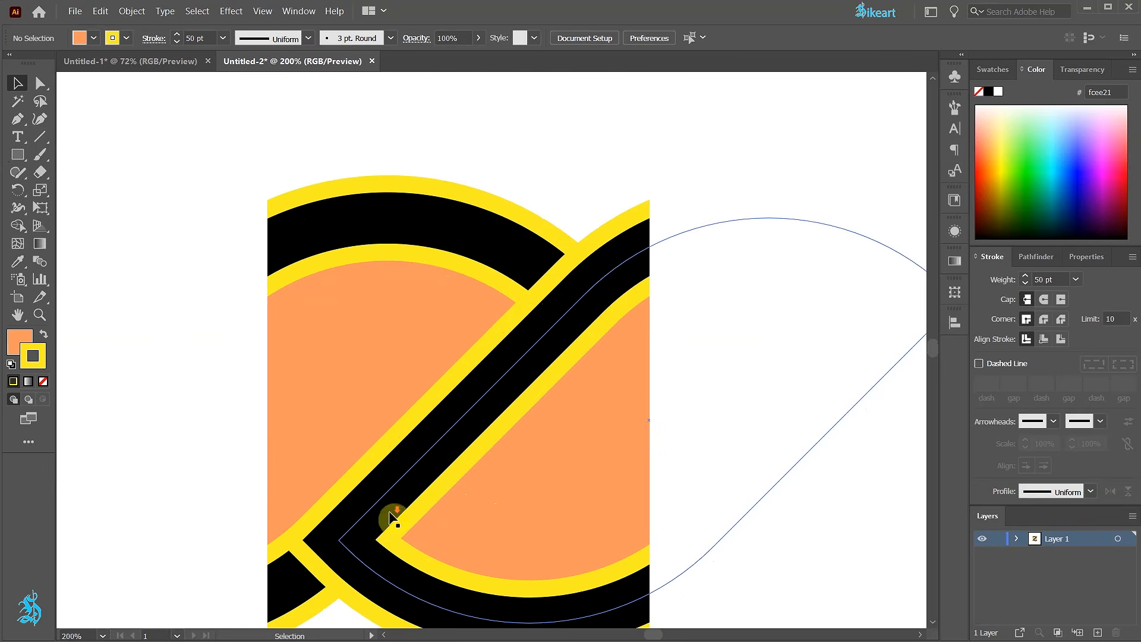
pyautogui.scroll(-2, 388, 508)
pyautogui.scroll(-1, 386, 496)
pyautogui.hotkey('ctrl', 'a')
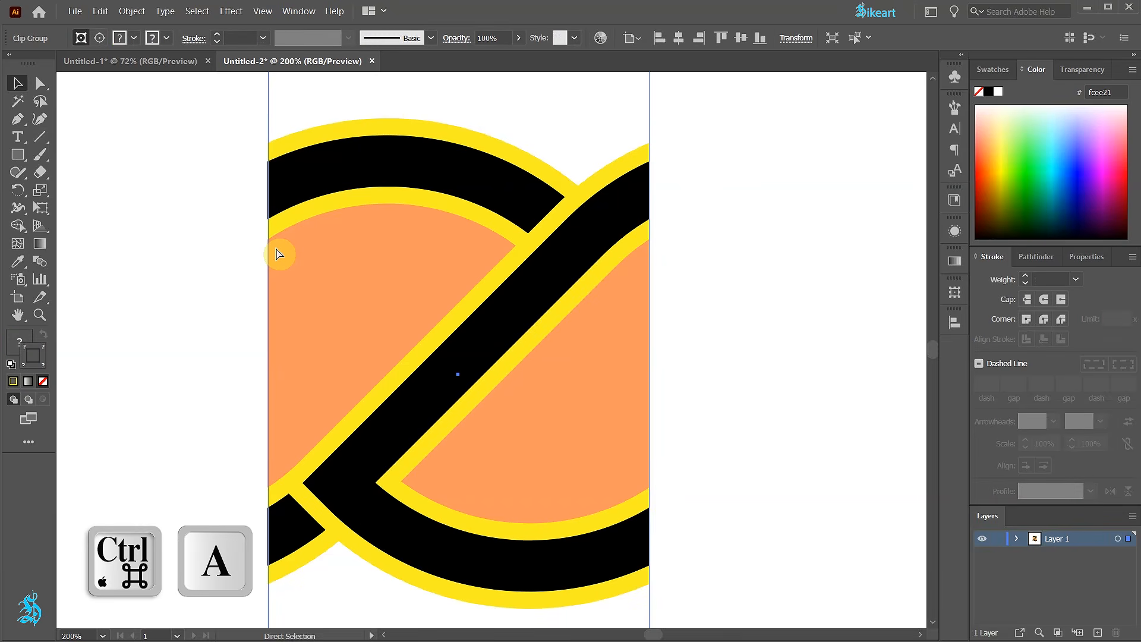
pyautogui.click(132, 11)
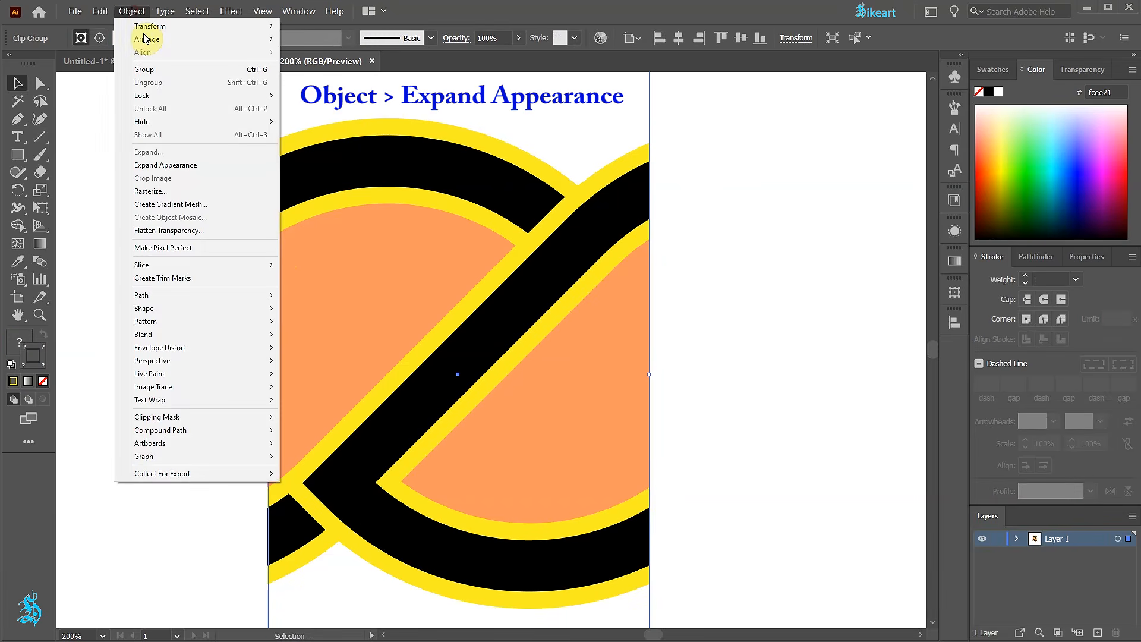
pyautogui.click(153, 167)
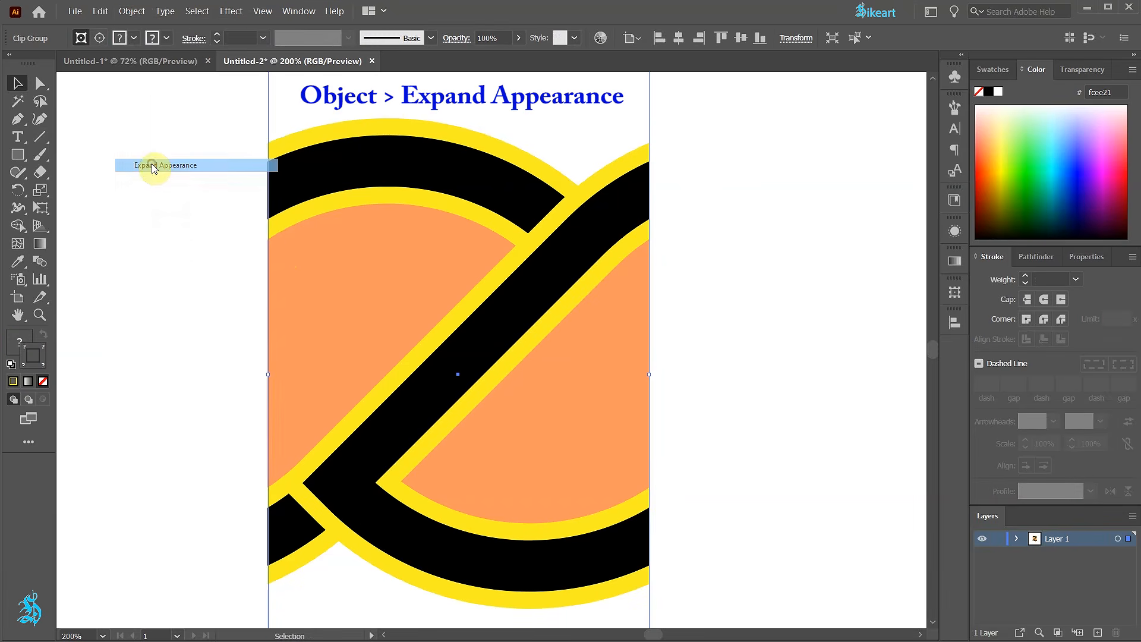
# Expand the clipped rope tile and deselect it.
pyautogui.click(140, 12)
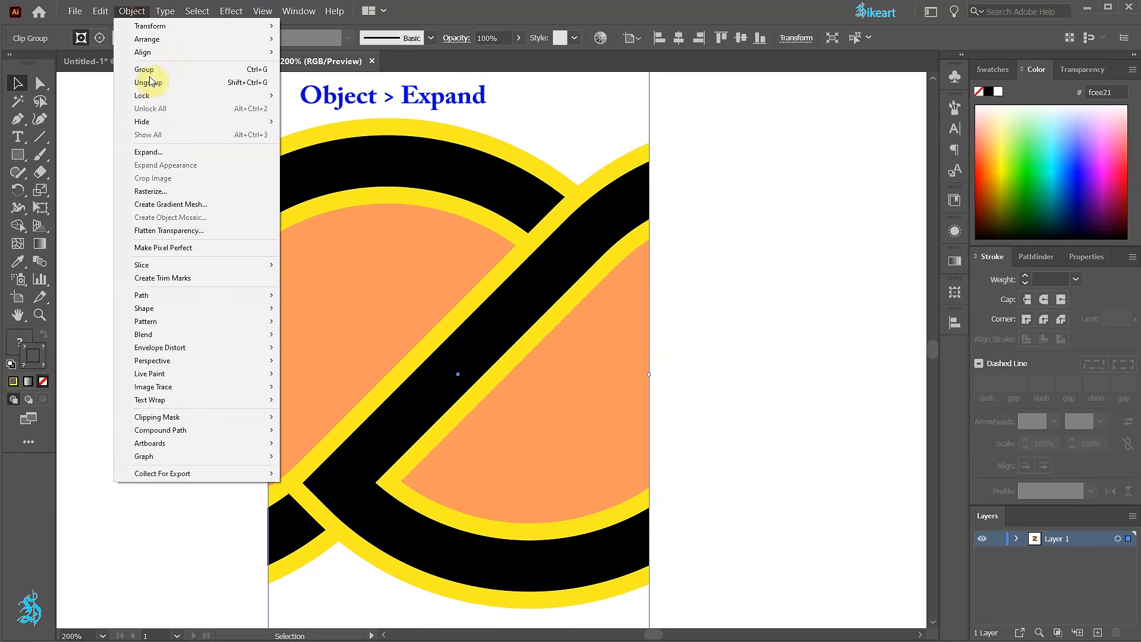
pyautogui.click(159, 152)
pyautogui.click(667, 377)
pyautogui.click(693, 326)
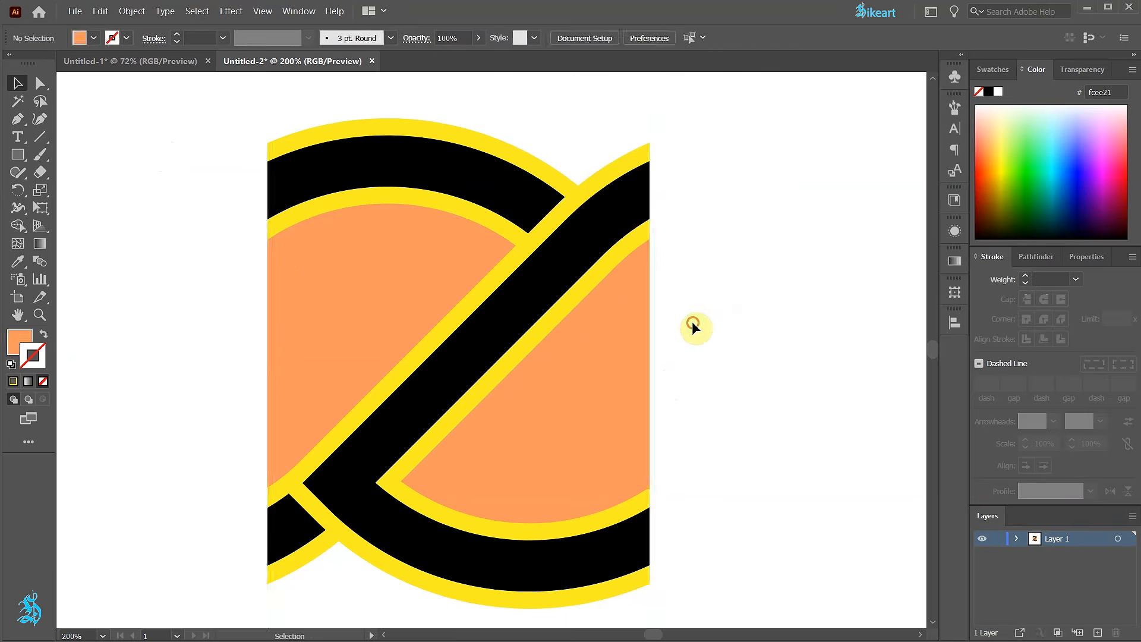
# Select the whole expanded rope tile and release its clipping mask.
pyautogui.press('a')
pyautogui.moveTo(631, 223); pyautogui.dragTo(631, 280)
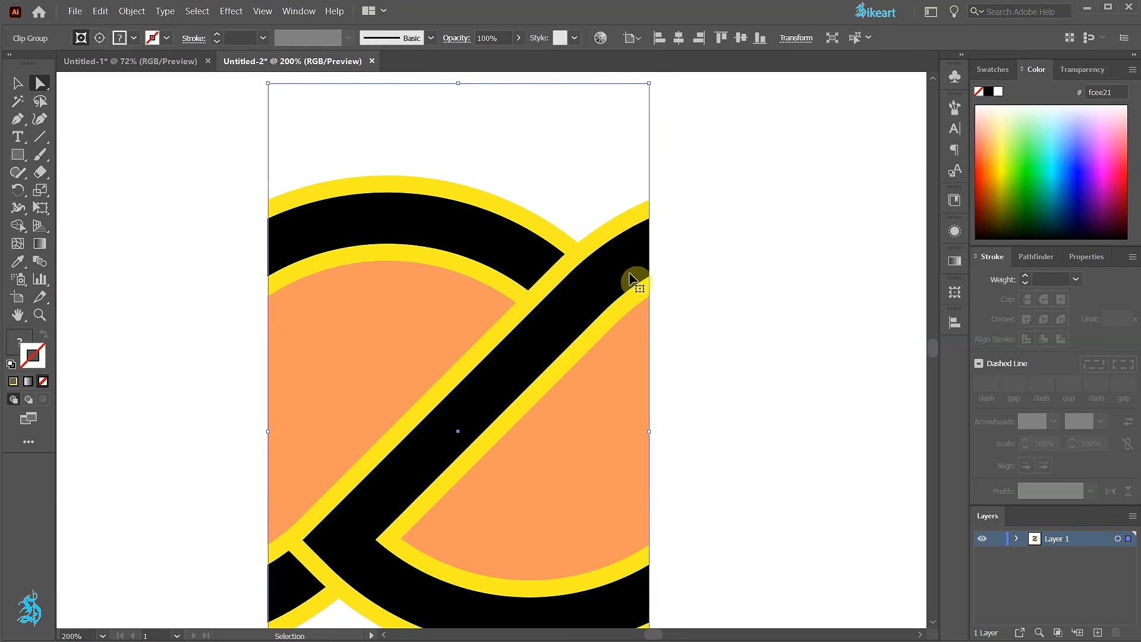
pyautogui.hotkey('ctrl', 'a')
pyautogui.rightClick(536, 272)
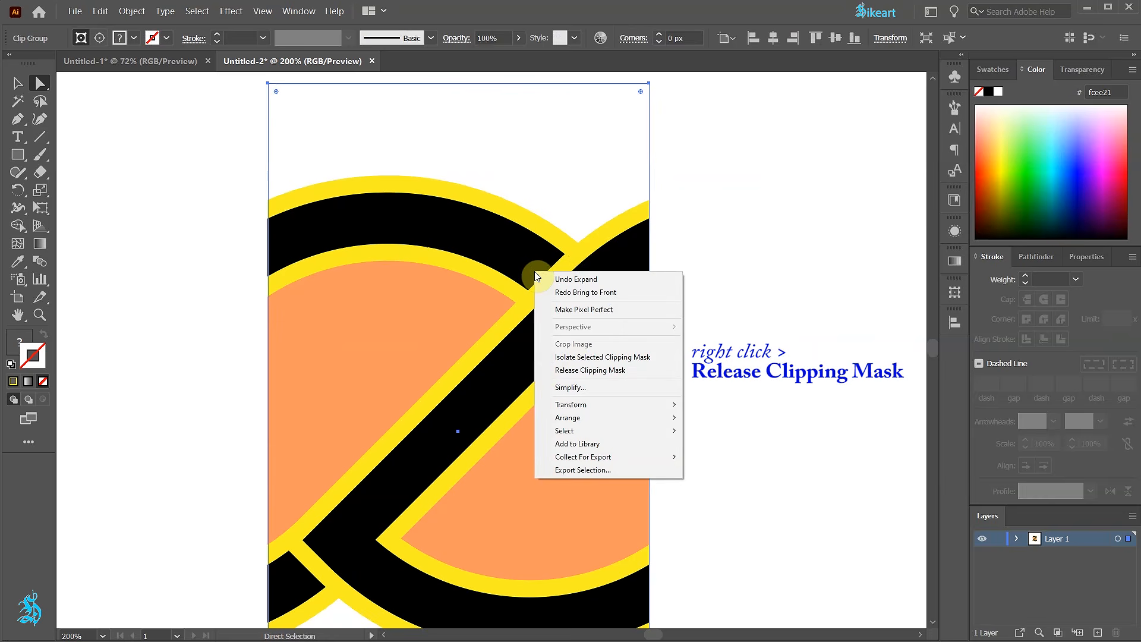
pyautogui.click(586, 371)
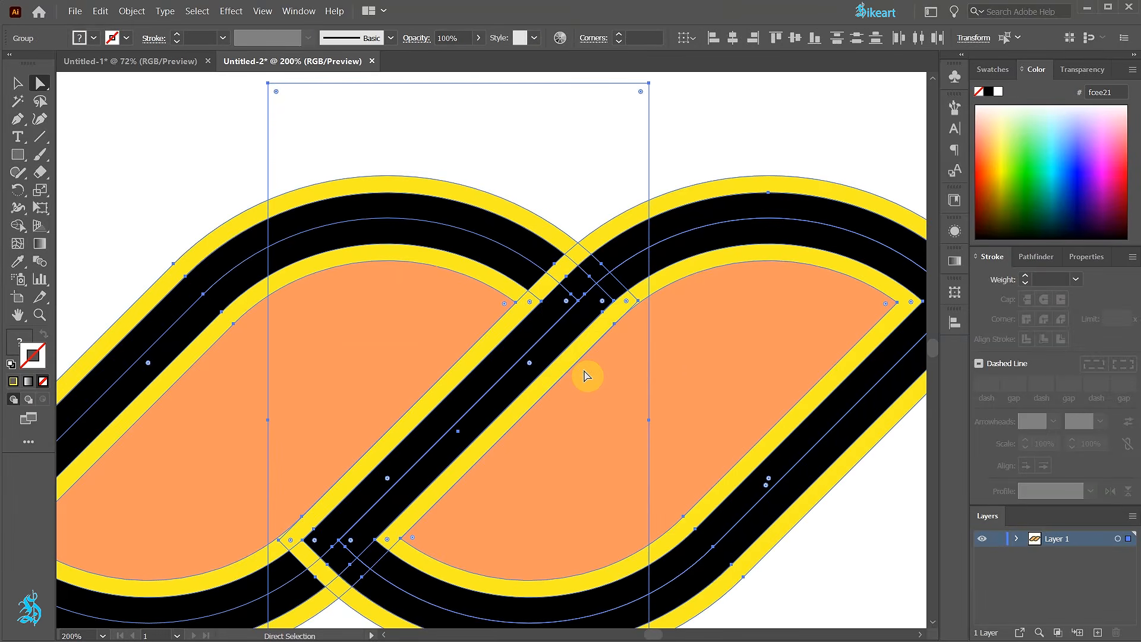
# Find the former clipping rectangle inside its group in Layer 1 and lock it.
pyautogui.scroll(1, 545, 301)
pyautogui.click(1017, 540)
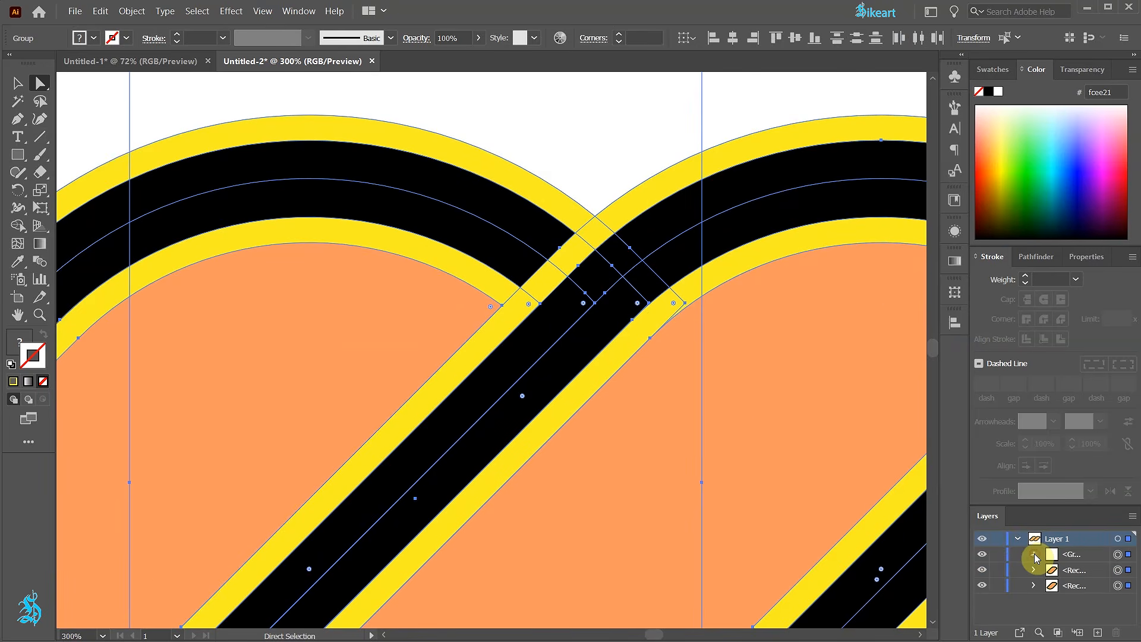
pyautogui.click(1035, 555)
pyautogui.click(1036, 256)
pyautogui.click(1118, 415)
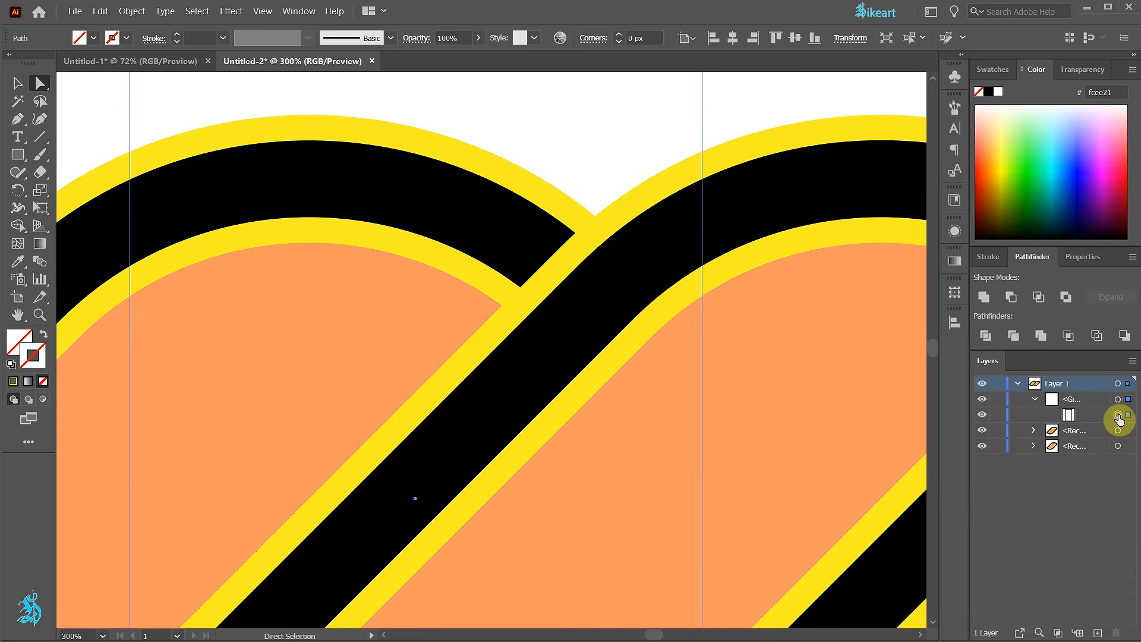
pyautogui.click(997, 415)
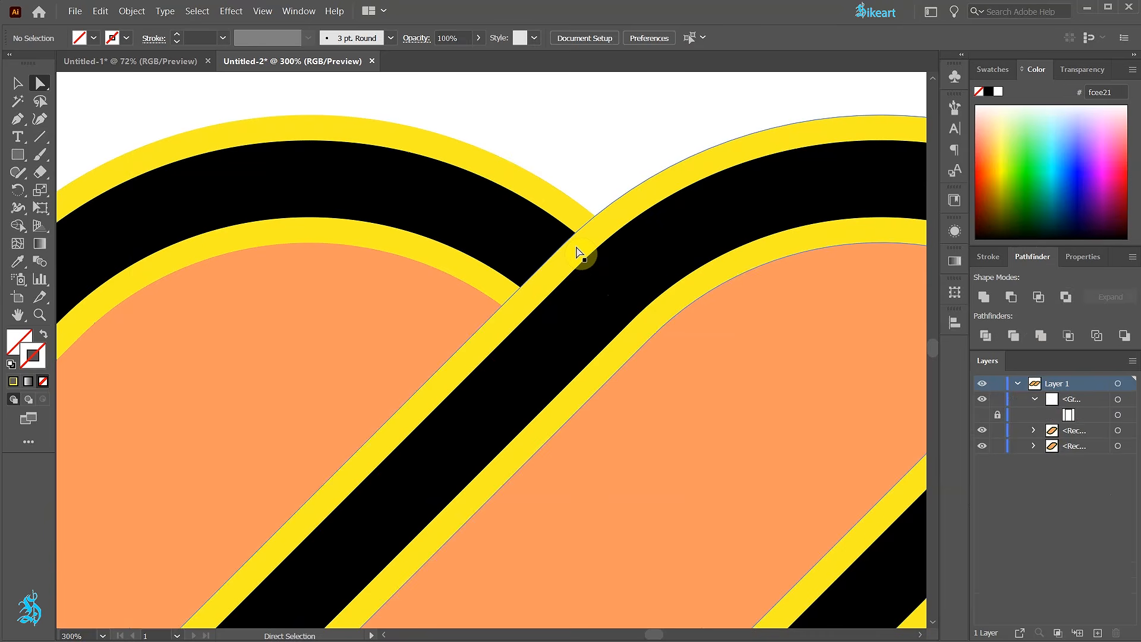
# Select all the rope pieces and, with the Shape Builder and a black fill, merge the black bands across the upper crossing.
pyautogui.hotkey('ctrl', 'a')
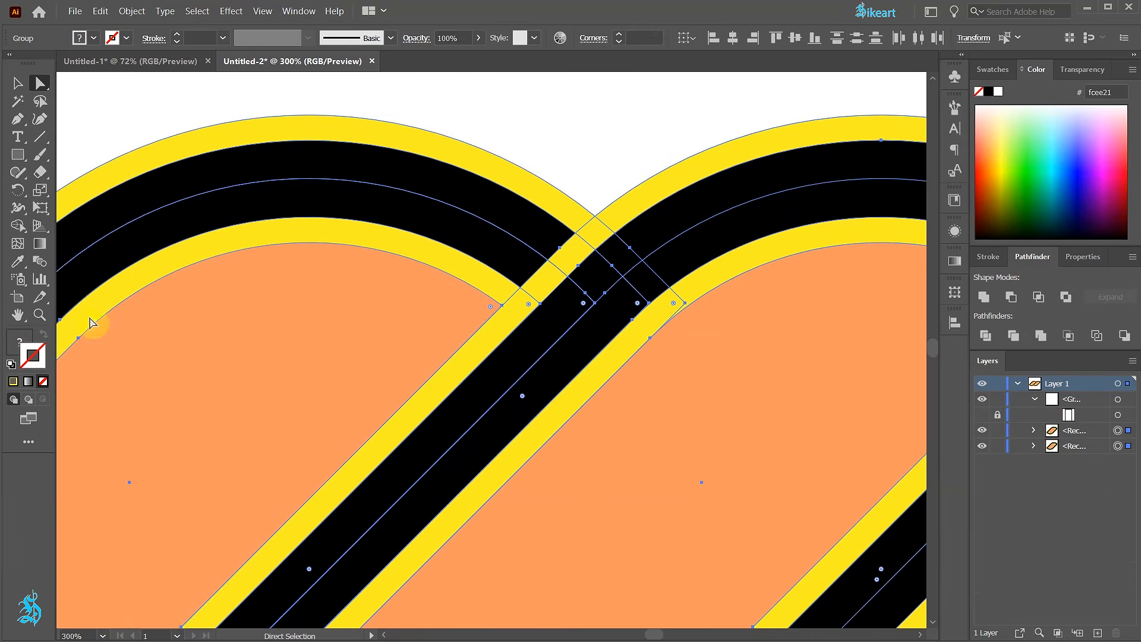
pyautogui.hotkey('shift', 'm')
pyautogui.click(20, 227)
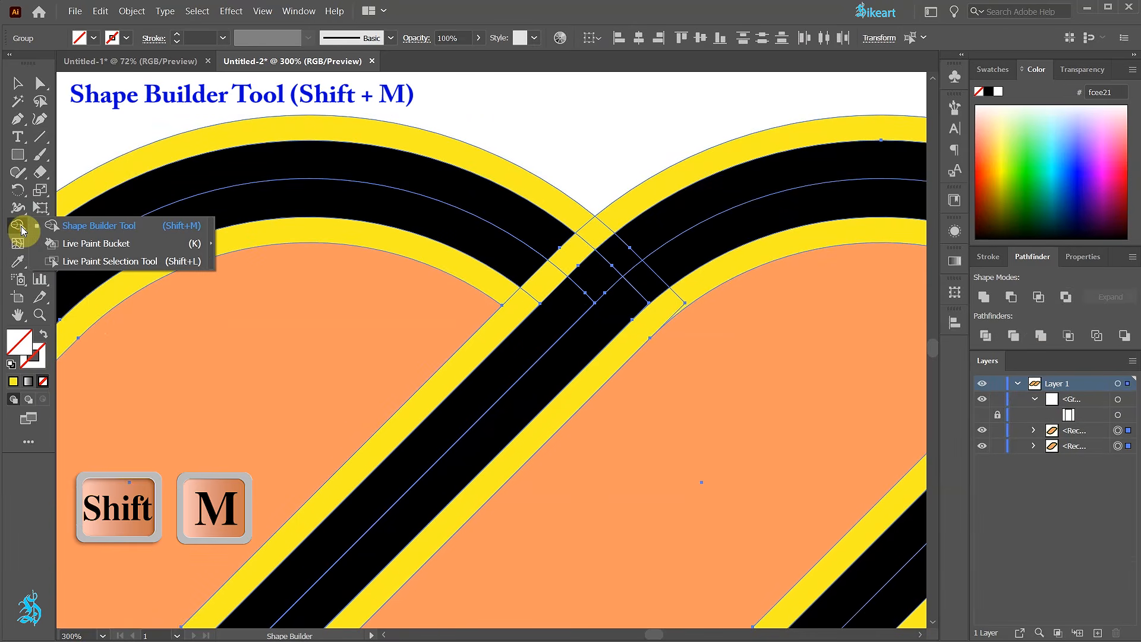
pyautogui.click(990, 93)
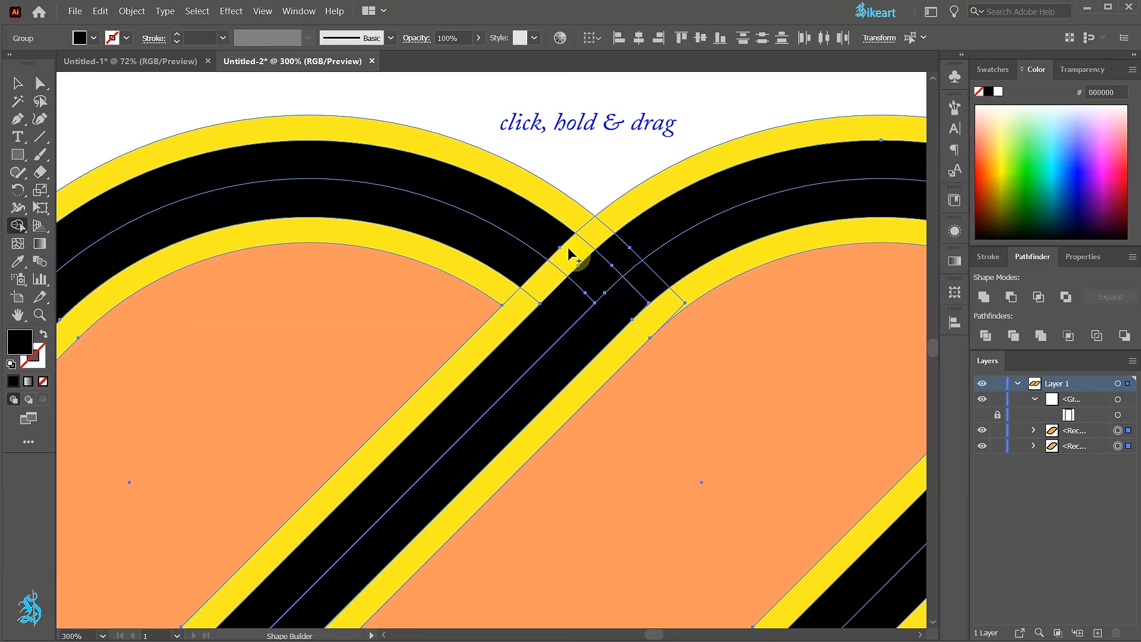
pyautogui.moveTo(555, 242)
pyautogui.mouseDown()
pyautogui.moveTo(592, 268)
pyautogui.moveTo(551, 291)
pyautogui.moveTo(550, 338)
pyautogui.mouseUp()
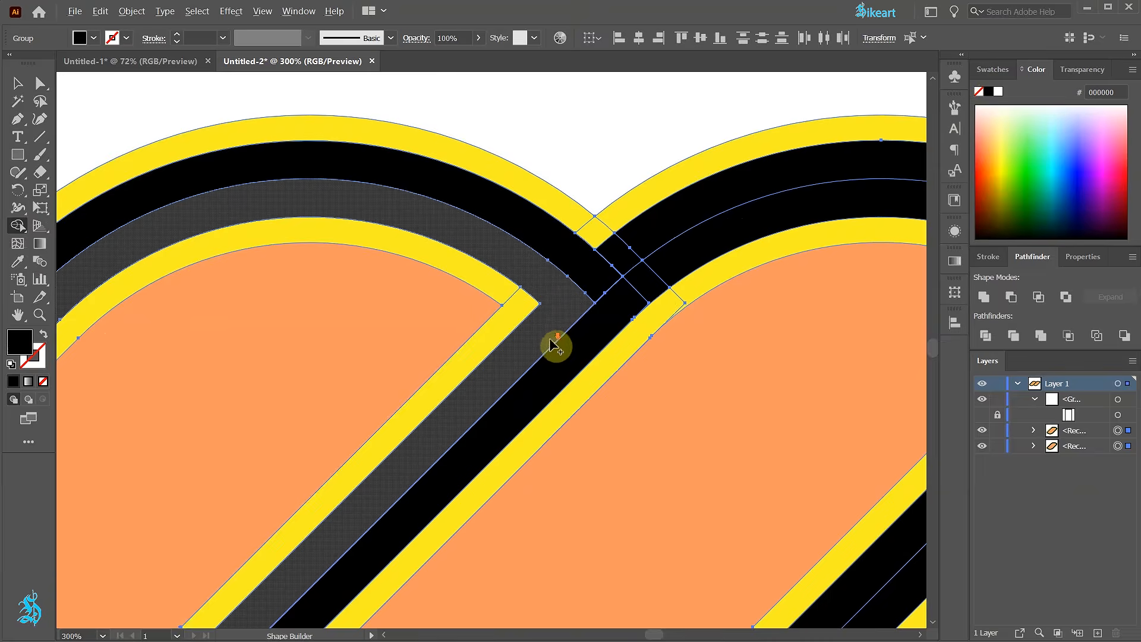
# Merge the black bands across the lower crossing of the two leaves with the Shape Builder.
pyautogui.scroll(-2, 552, 341)
pyautogui.moveTo(402, 526); pyautogui.dragTo(482, 391)
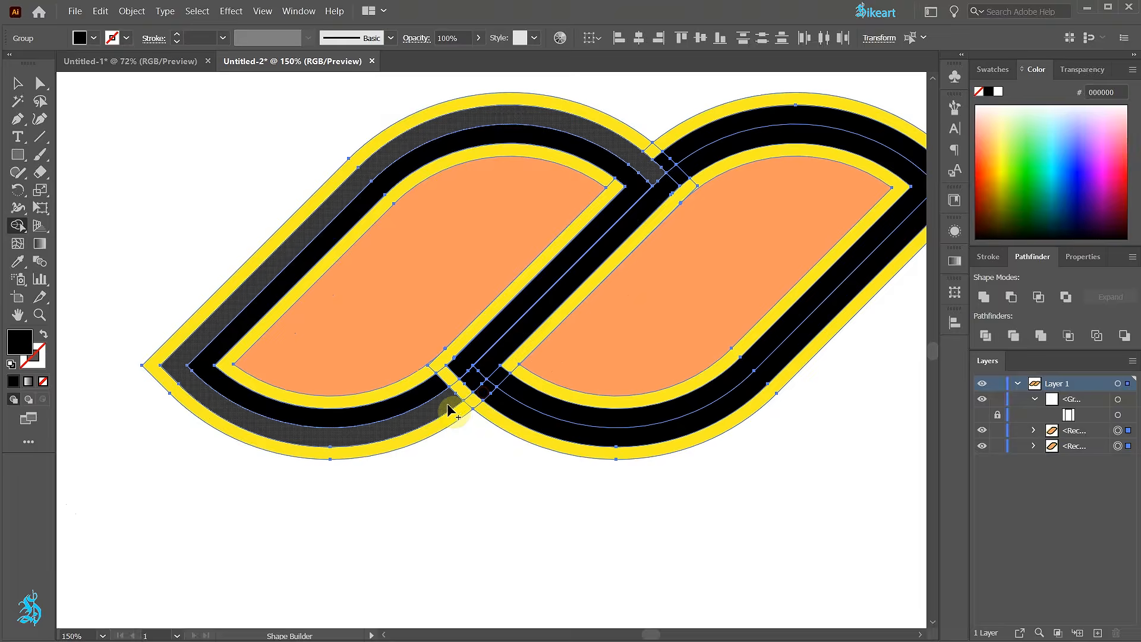
pyautogui.scroll(3, 443, 404)
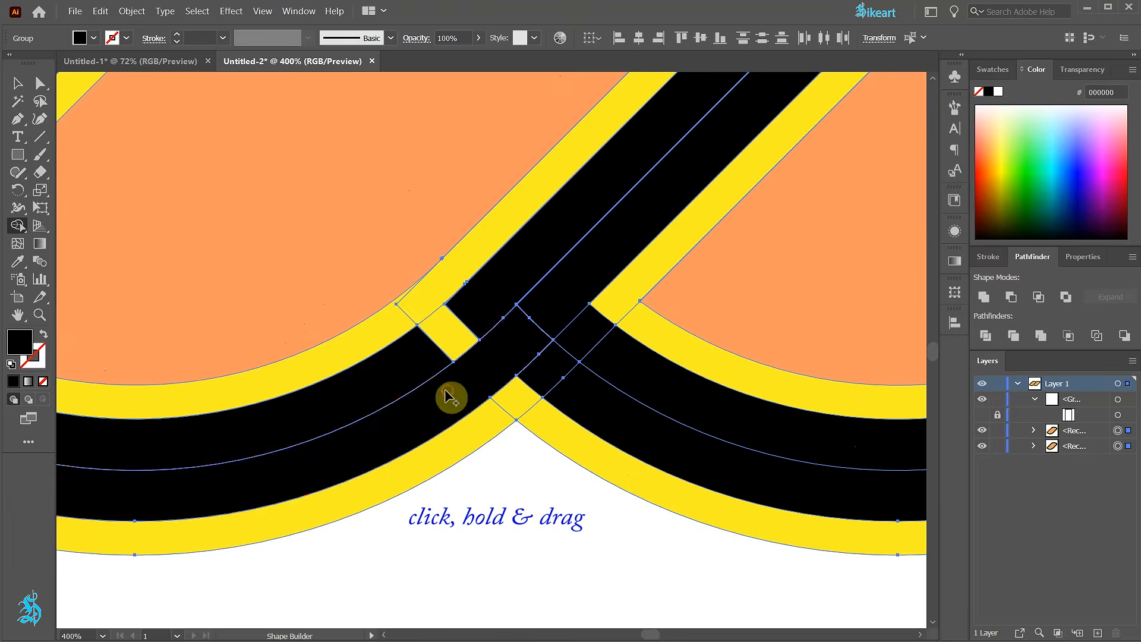
pyautogui.moveTo(468, 318); pyautogui.dragTo(410, 375)
pyautogui.scroll(-3, 411, 376)
pyautogui.moveTo(529, 355); pyautogui.dragTo(476, 425)
pyautogui.hotkey('ctrl', '0')
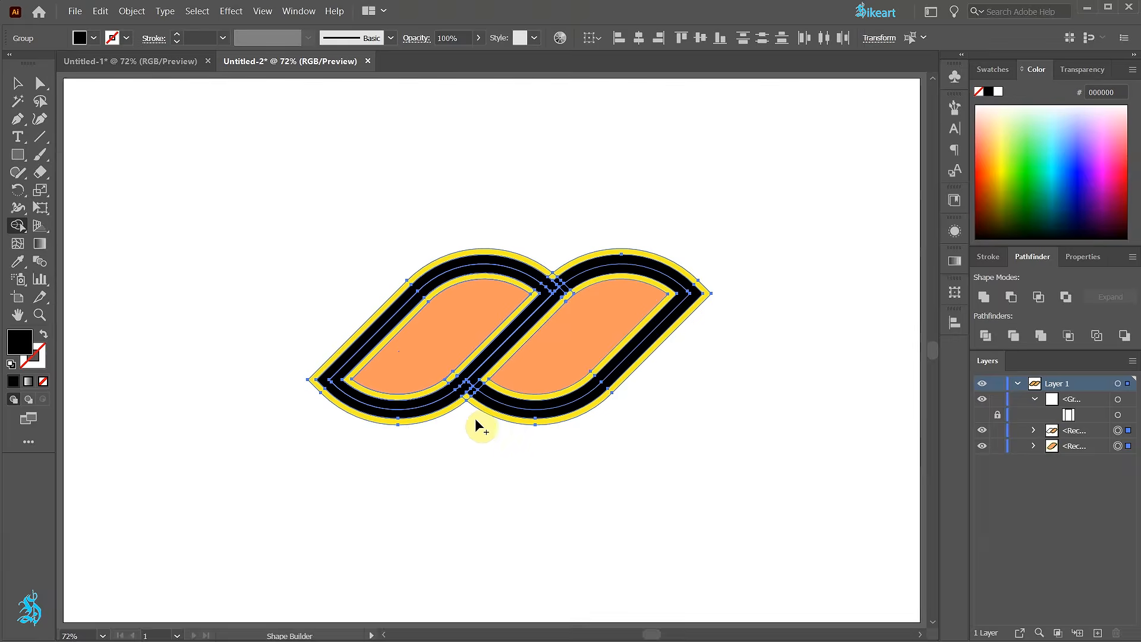
# Unlock the rectangle path and make a clipping mask from it and all the rope pieces.
pyautogui.press('v')
pyautogui.click(662, 531)
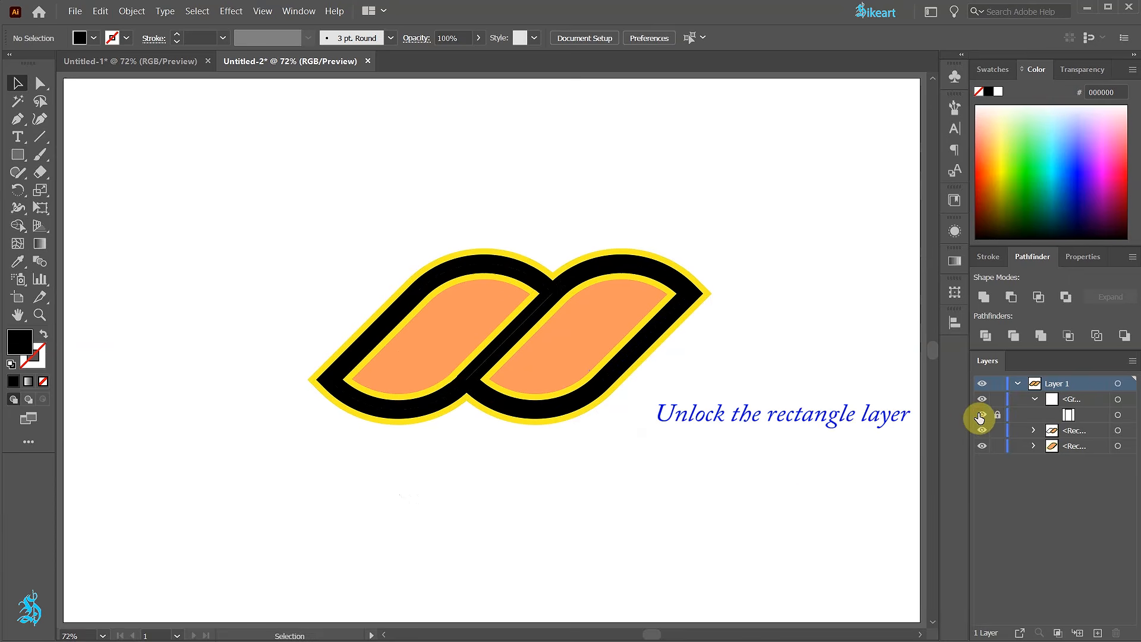
pyautogui.click(997, 415)
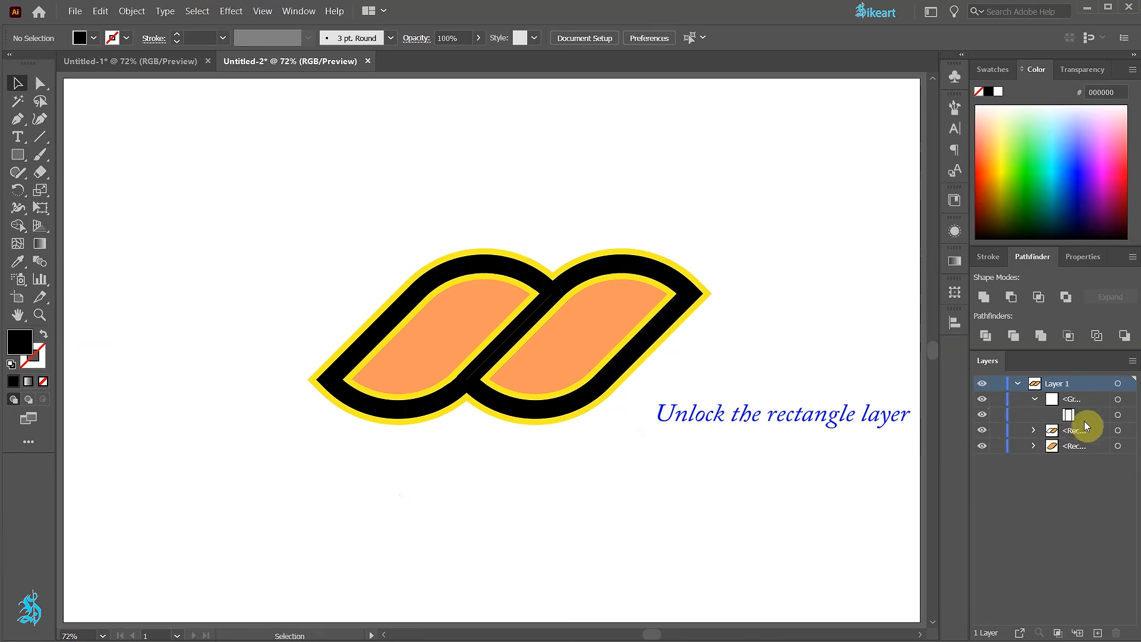
pyautogui.click(1118, 415)
pyautogui.hotkey('ctrl', 'a')
pyautogui.press('v')
pyautogui.press('a')
pyautogui.hotkey('ctrl', '7')
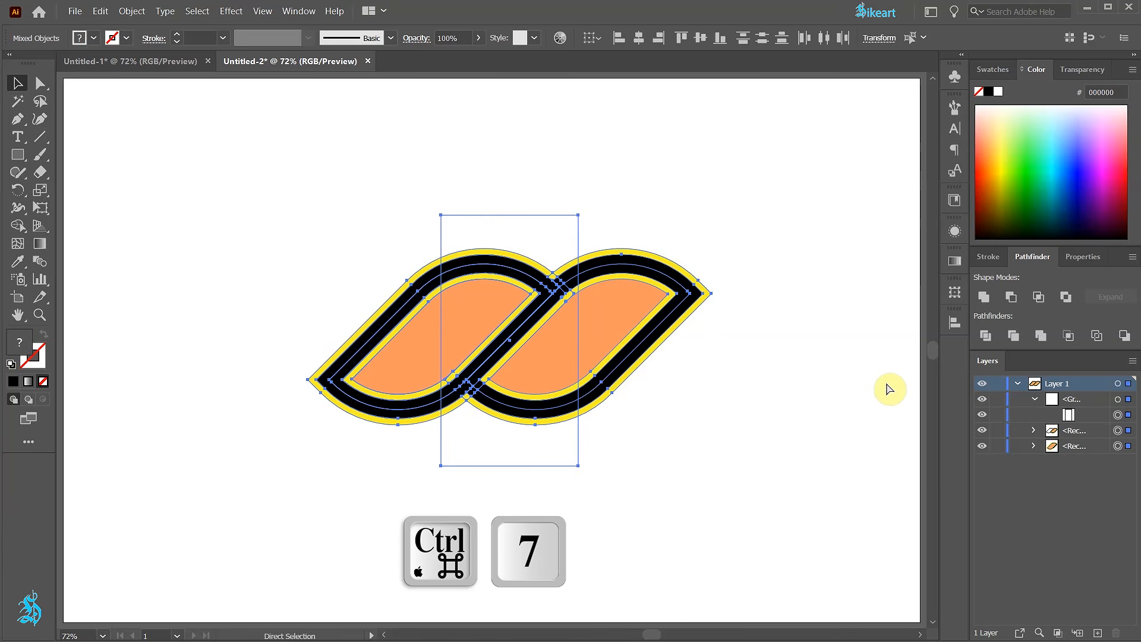
pyautogui.hotkey('ctrl', '7')
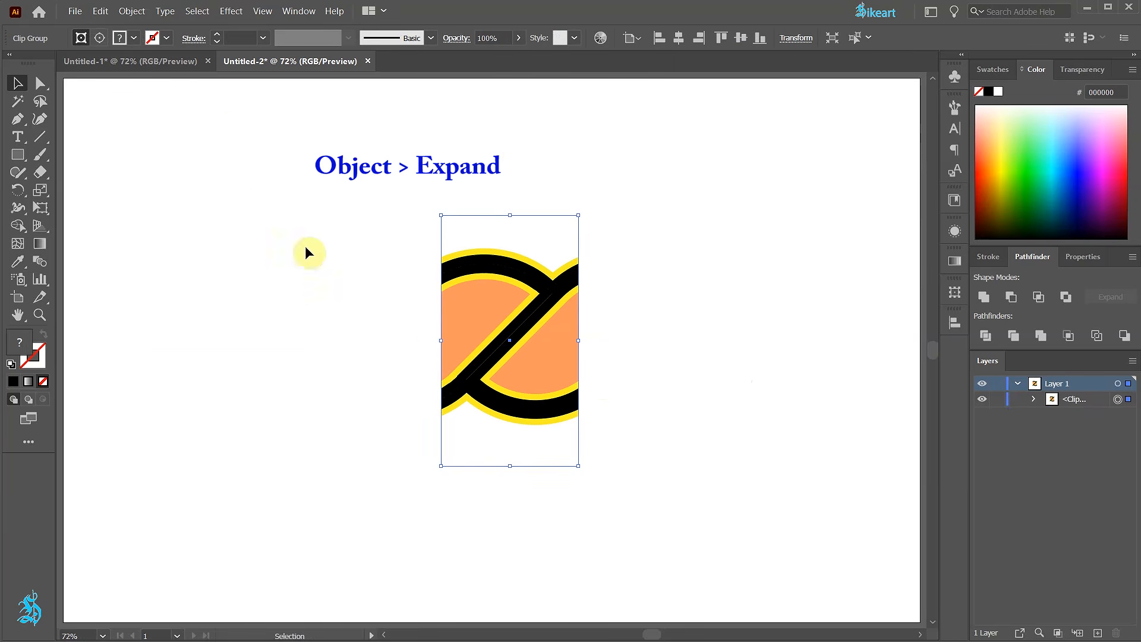
# Expand the newly clipped tile and apply Pathfinder Merge to it.
pyautogui.click(132, 12)
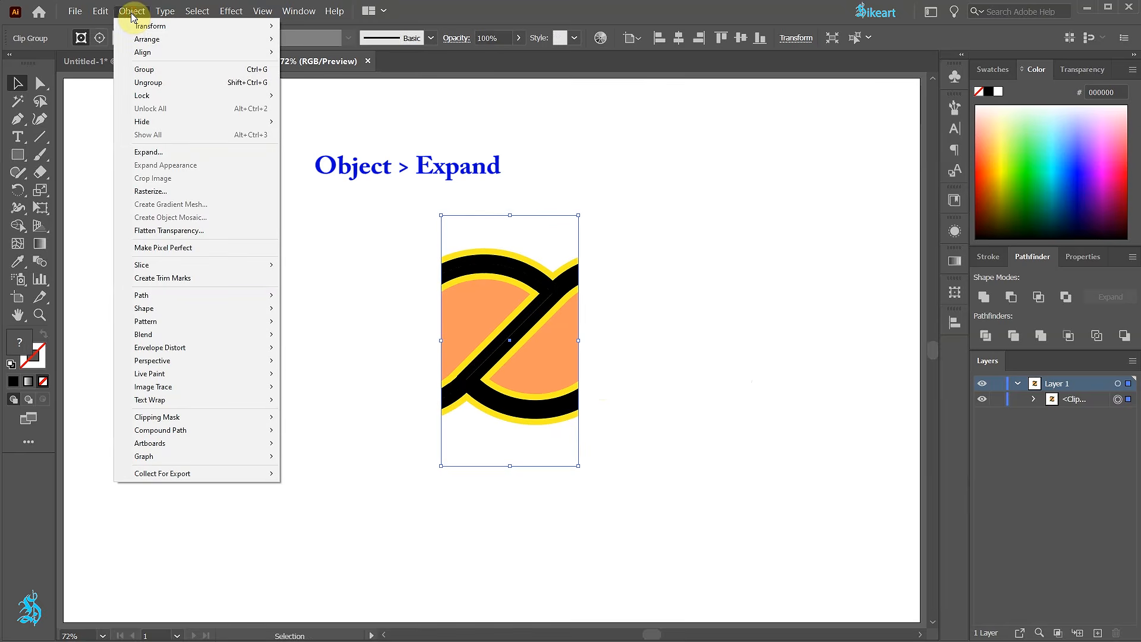
pyautogui.click(169, 153)
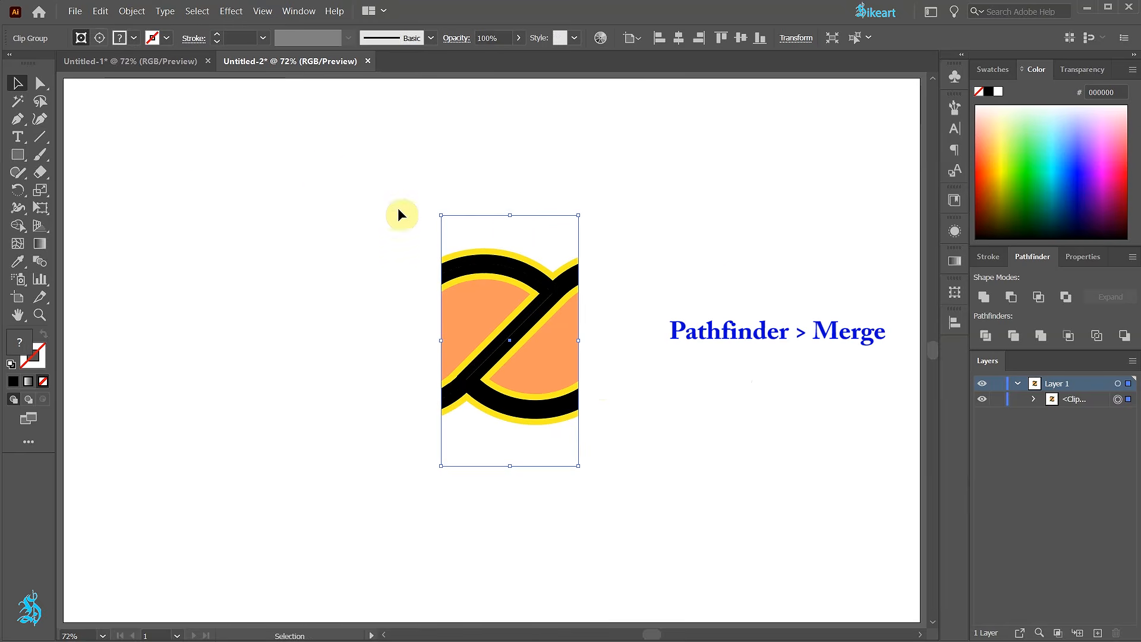
pyautogui.click(1042, 333)
# Scale the merged tile down proportionally to a small size and save it as a Pattern Brush with the default options.
pyautogui.moveTo(578, 424); pyautogui.dragTo(466, 281)
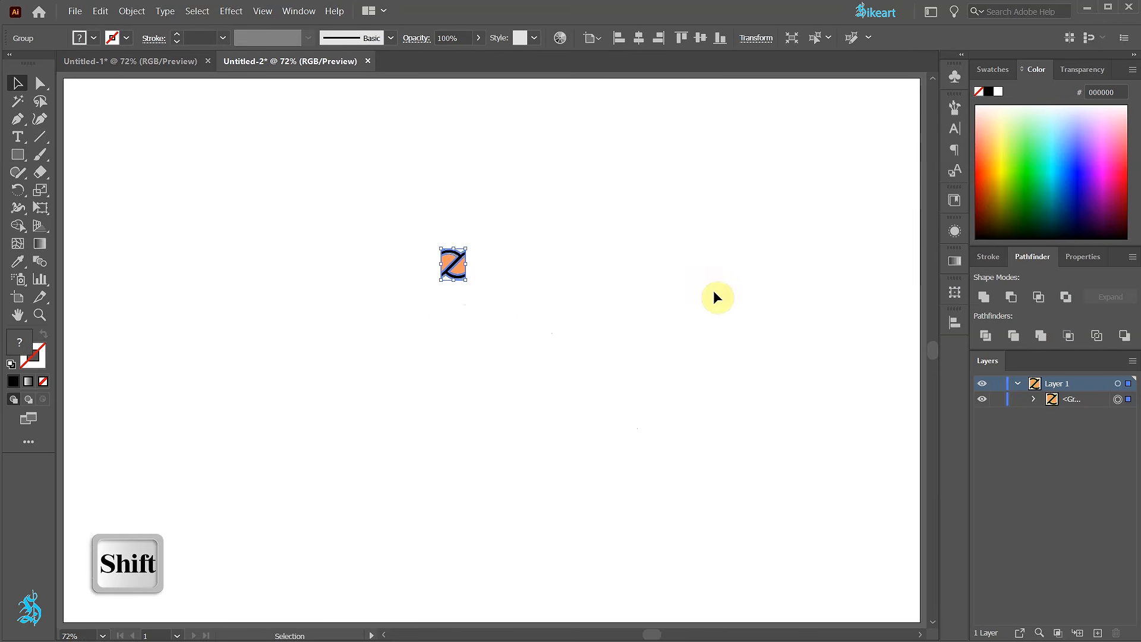
pyautogui.click(954, 107)
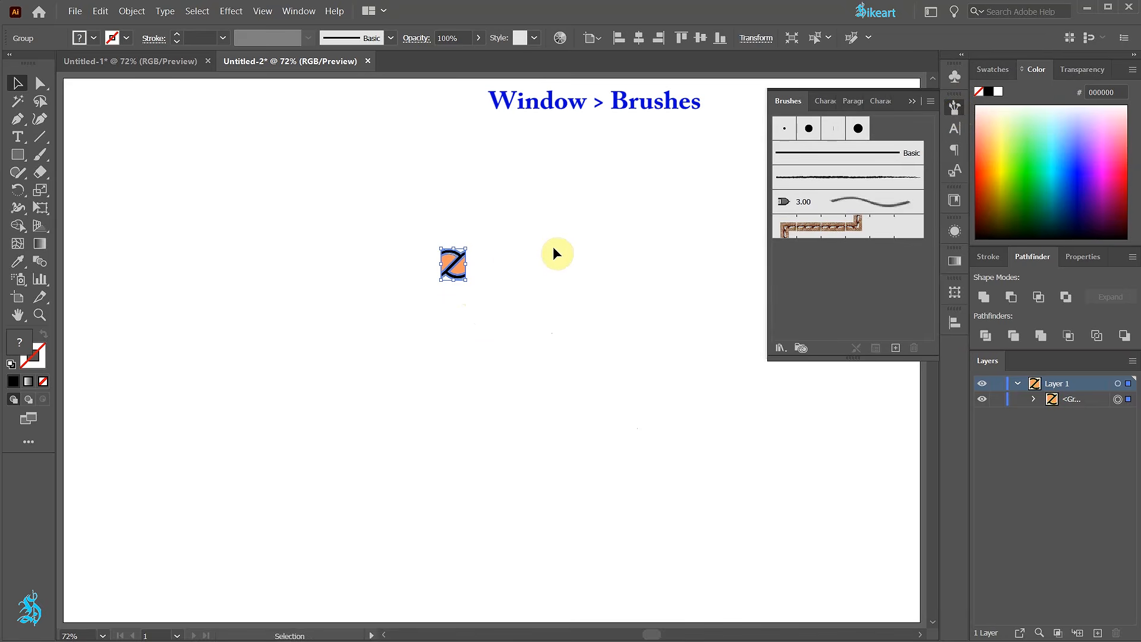
pyautogui.moveTo(457, 267); pyautogui.dragTo(828, 284)
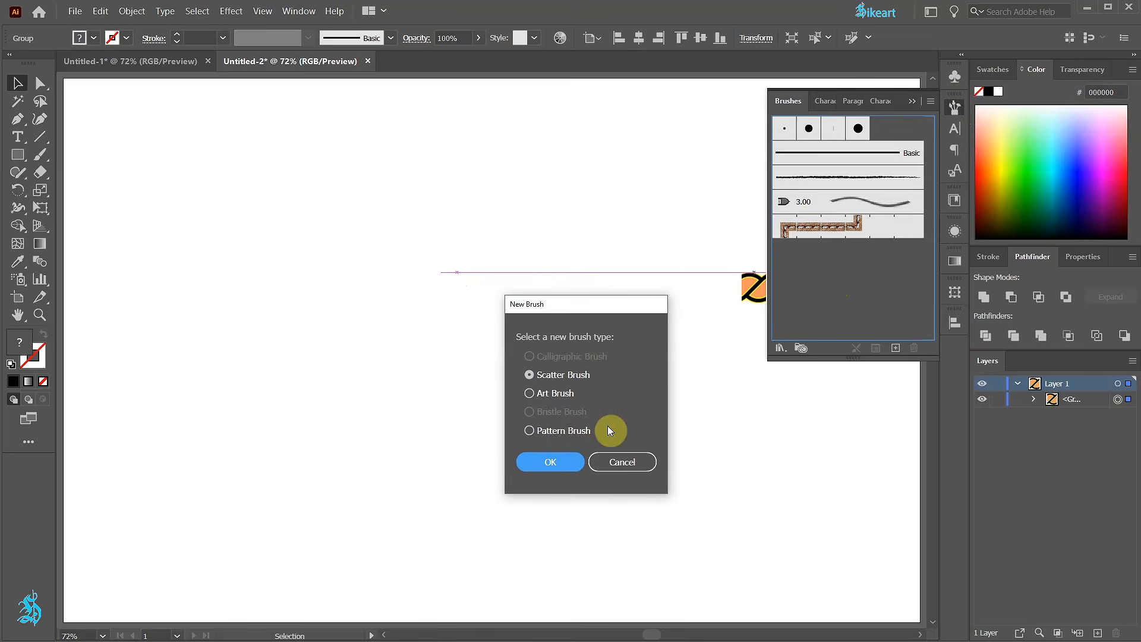
pyautogui.click(530, 432)
pyautogui.click(559, 463)
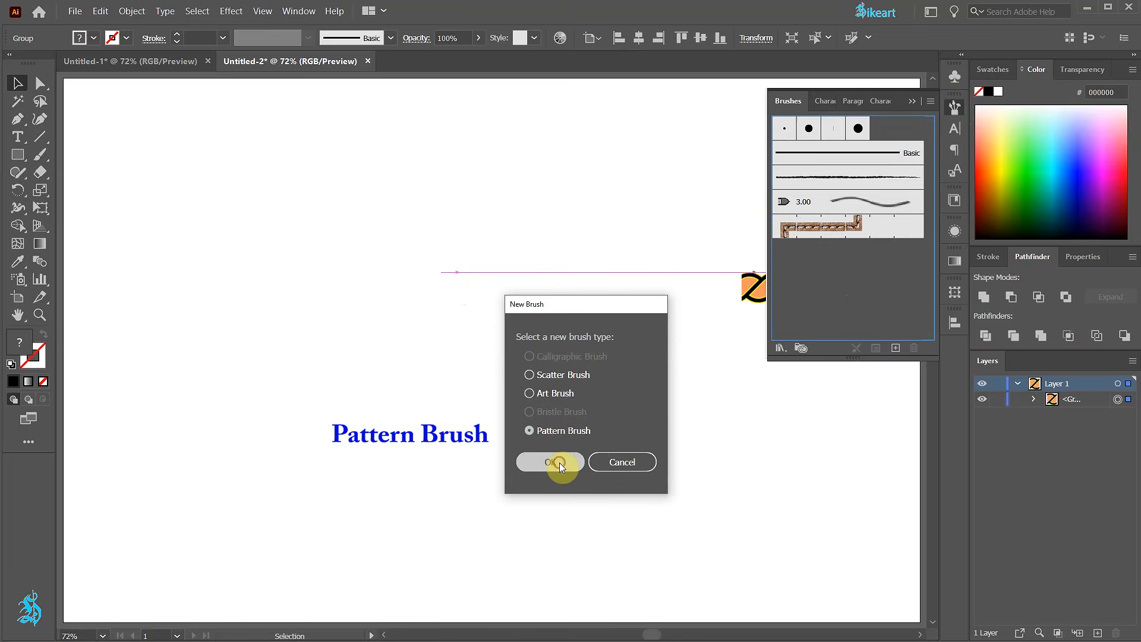
pyautogui.click(1016, 447)
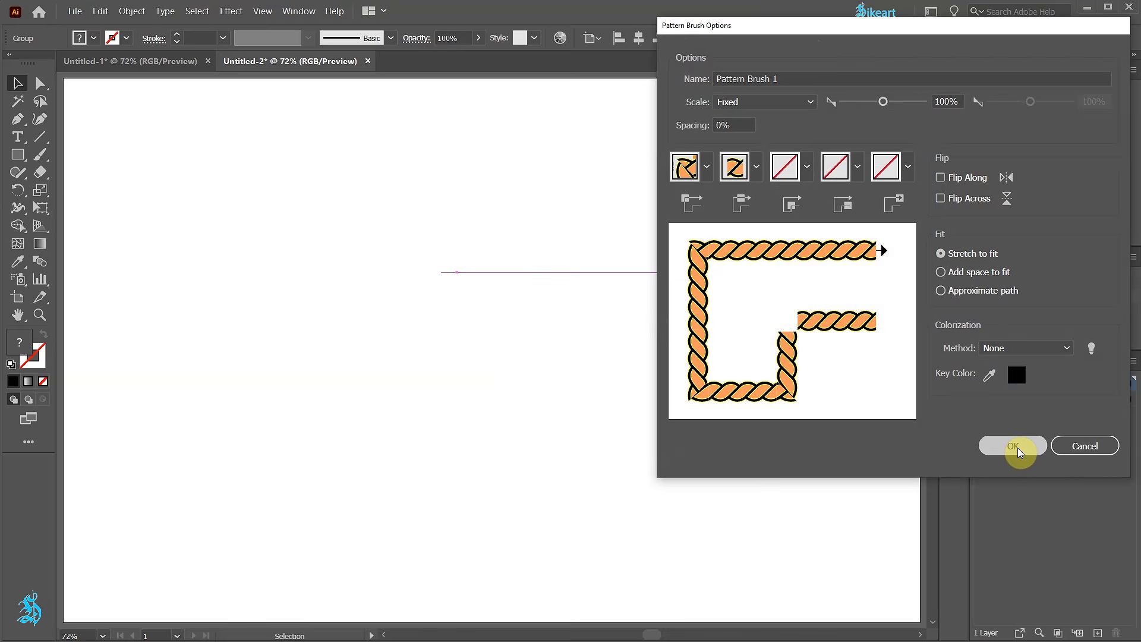
# Delete the leftover tile and paint a looping, knotted rope across the artboard with the new rope brush.
pyautogui.press('Delete')
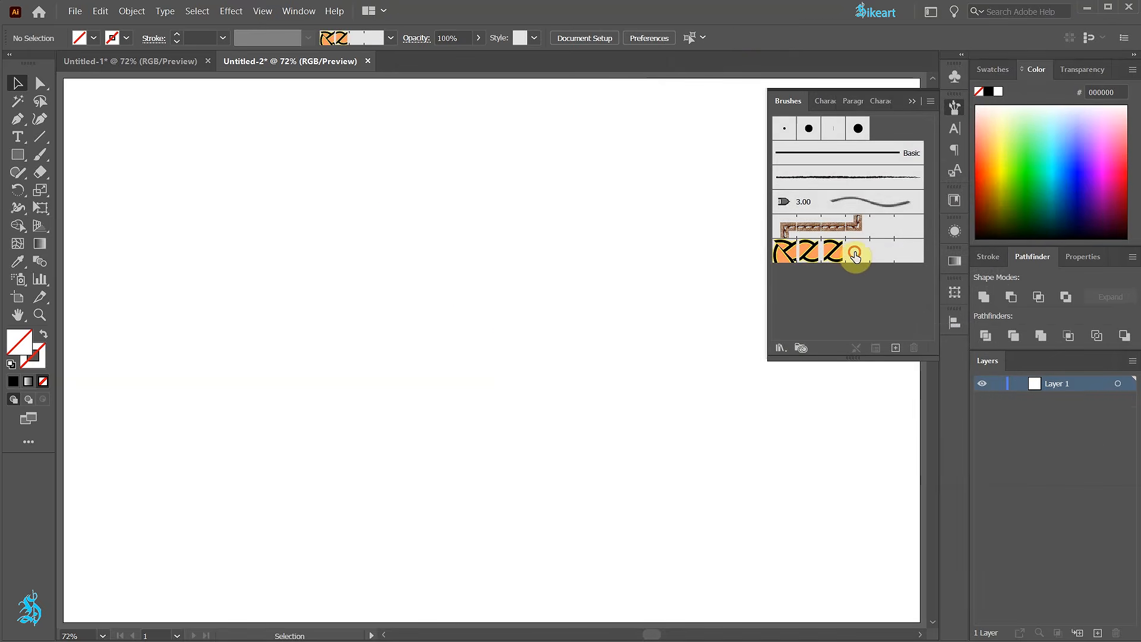
pyautogui.click(845, 257)
pyautogui.click(914, 102)
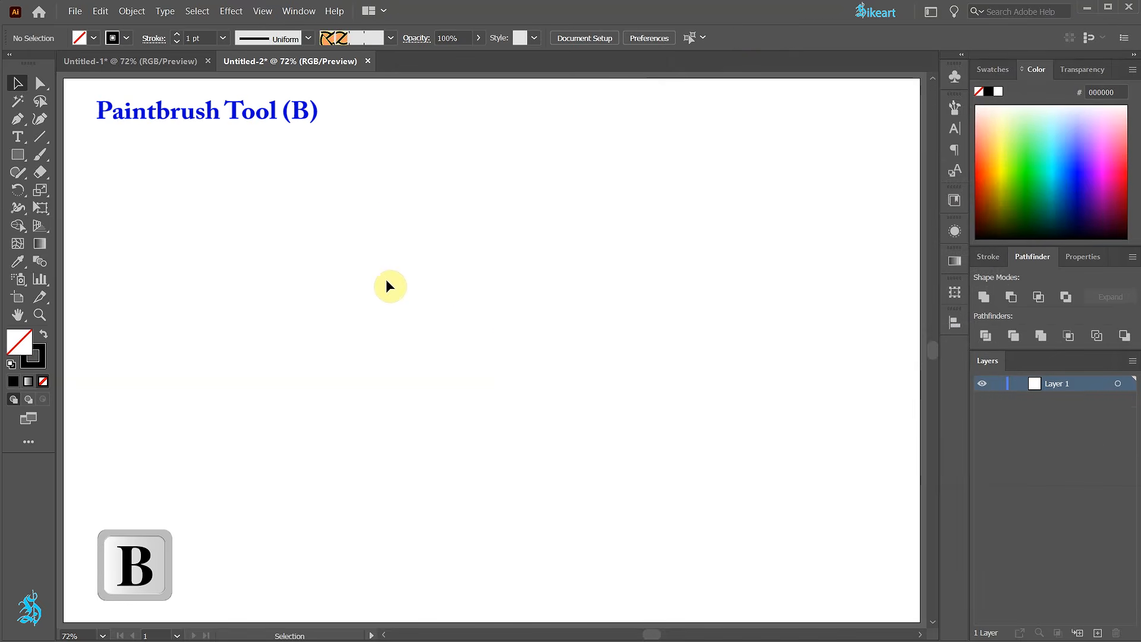
pyautogui.press('b')
pyautogui.moveTo(98, 205)
pyautogui.mouseDown()
pyautogui.moveTo(189, 159)
pyautogui.moveTo(774, 135)
pyautogui.mouseUp()
pyautogui.moveTo(108, 280)
pyautogui.mouseDown()
pyautogui.moveTo(591, 236)
pyautogui.moveTo(341, 214)
pyautogui.moveTo(875, 321)
pyautogui.mouseUp()
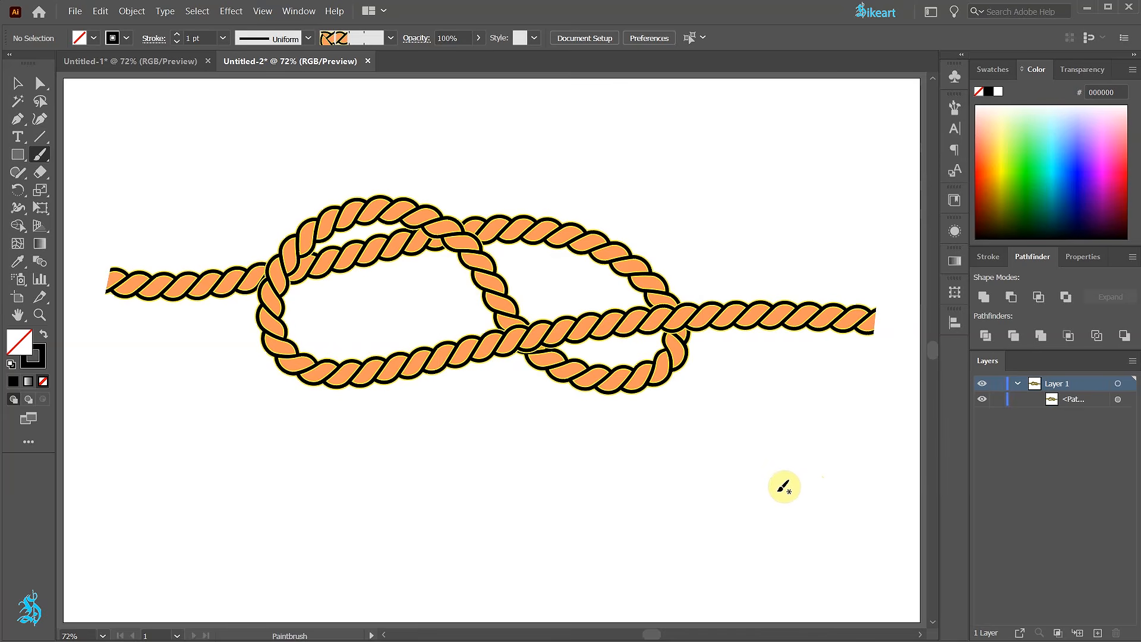
# Reshape the rope's loops and crossings with the Curvature tool to make the knot rounder and more even.
pyautogui.click(40, 121)
pyautogui.click(407, 247)
pyautogui.moveTo(571, 237); pyautogui.dragTo(689, 321)
pyautogui.moveTo(486, 346); pyautogui.dragTo(483, 325)
pyautogui.moveTo(273, 274); pyautogui.dragTo(271, 306)
pyautogui.moveTo(661, 265); pyautogui.dragTo(609, 214)
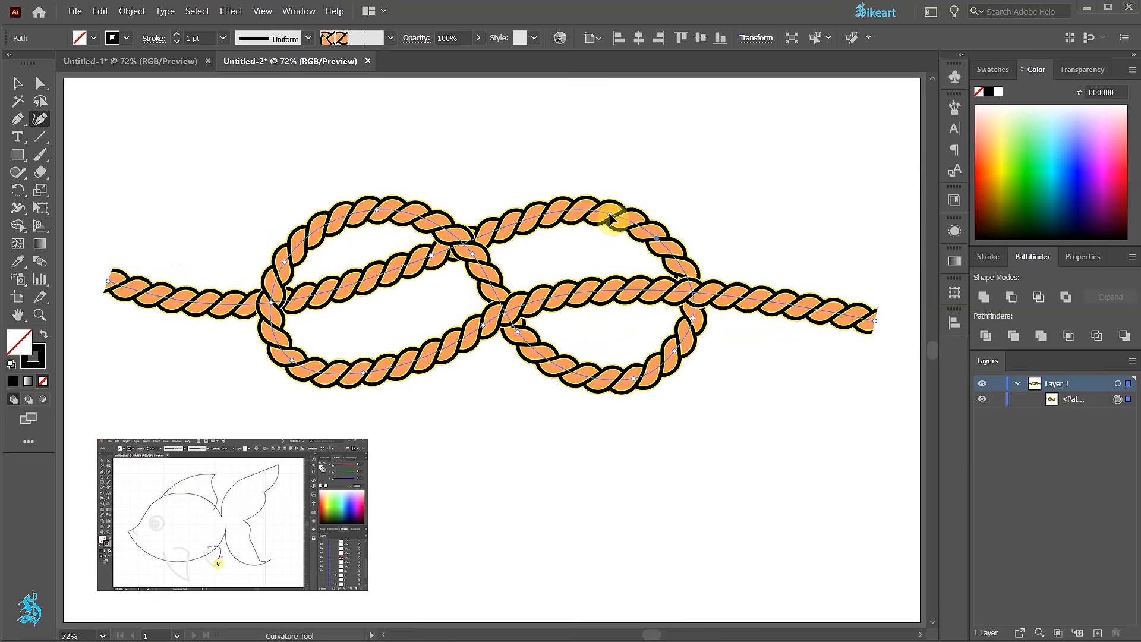
# Rotate the finished rope slightly counterclockwise and move it lower on the artboard.
pyautogui.press('Escape')
pyautogui.press('v')
pyautogui.click(476, 249)
pyautogui.moveTo(879, 200); pyautogui.dragTo(878, 170)
pyautogui.moveTo(586, 286); pyautogui.dragTo(581, 354)
# Center the rope horizontally and vertically on the artboard.
pyautogui.click(955, 322)
pyautogui.click(920, 442)
pyautogui.click(947, 496)
pyautogui.click(808, 355)
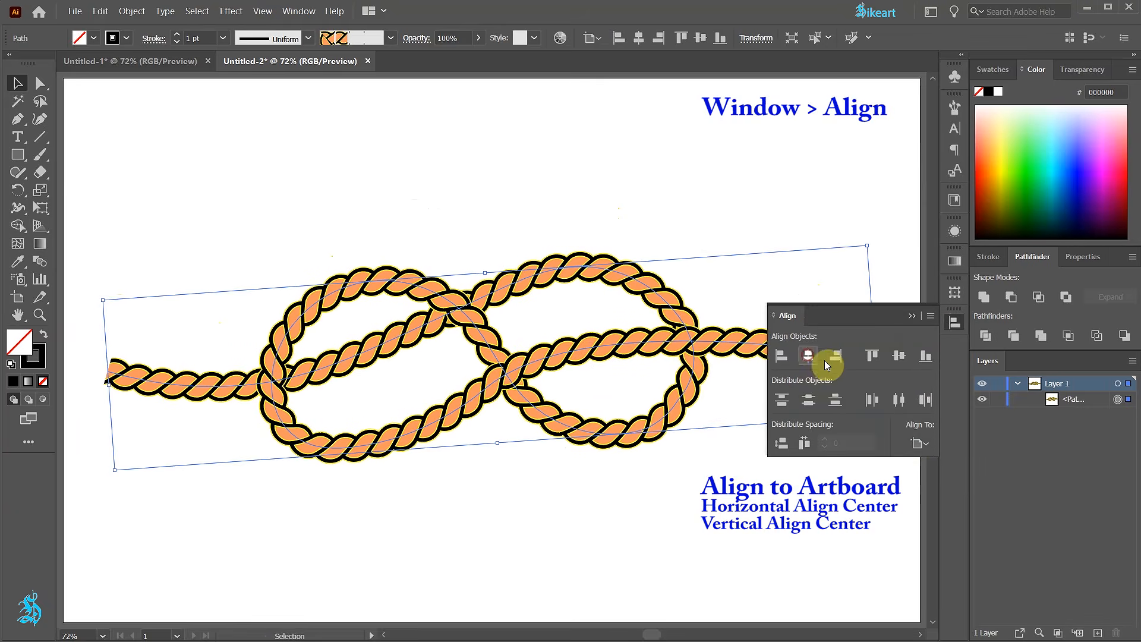
pyautogui.click(900, 356)
pyautogui.click(912, 316)
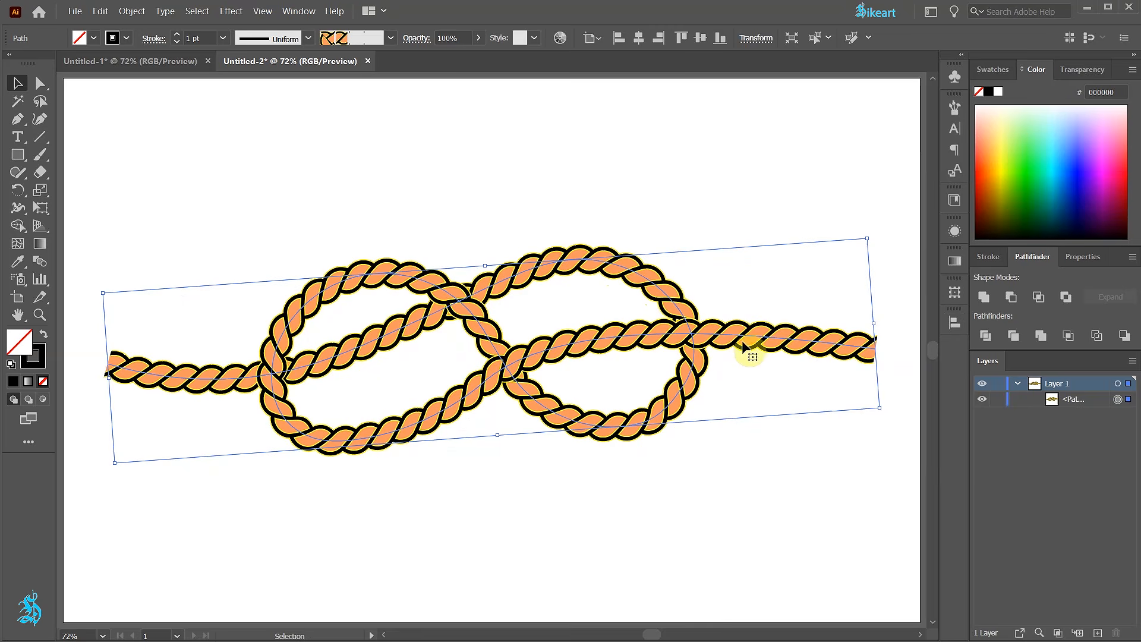
# Try stroke weights of 2 pt and 0.75 pt on the rope, and return it to 1 pt.
pyautogui.click(984, 259)
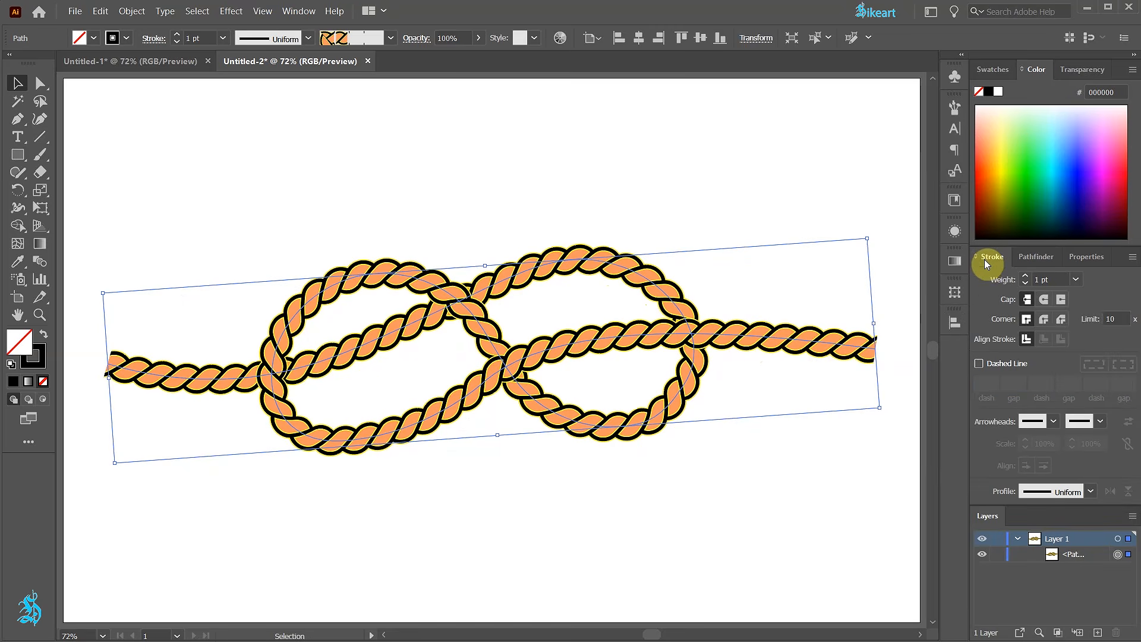
pyautogui.click(1076, 279)
pyautogui.click(1096, 359)
pyautogui.click(1076, 279)
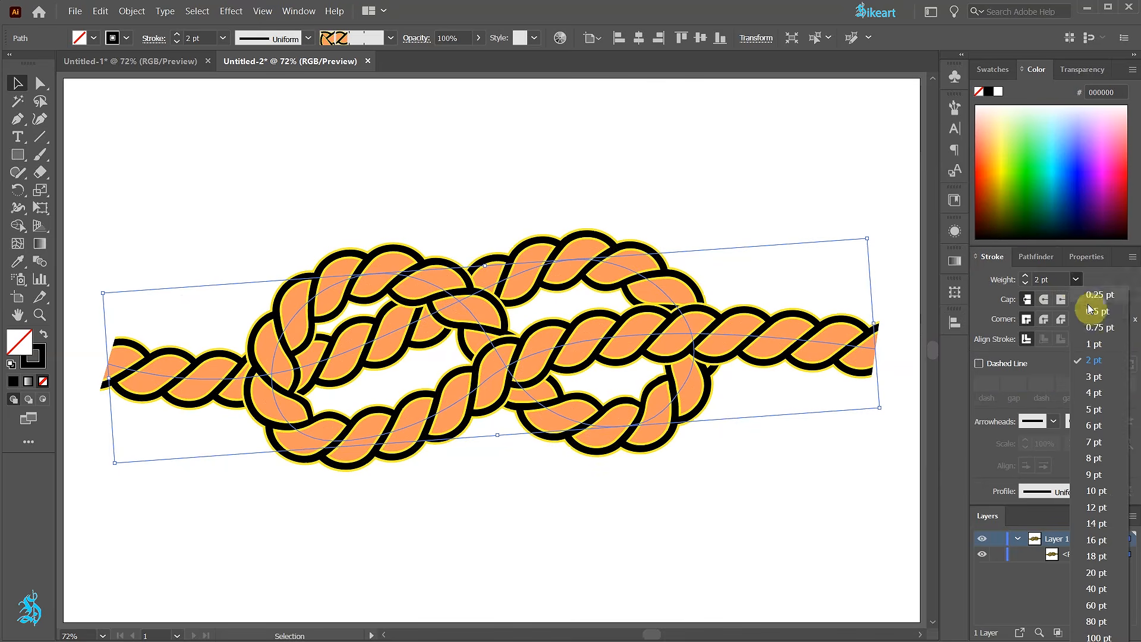
pyautogui.click(1097, 328)
pyautogui.click(1075, 279)
pyautogui.click(1095, 344)
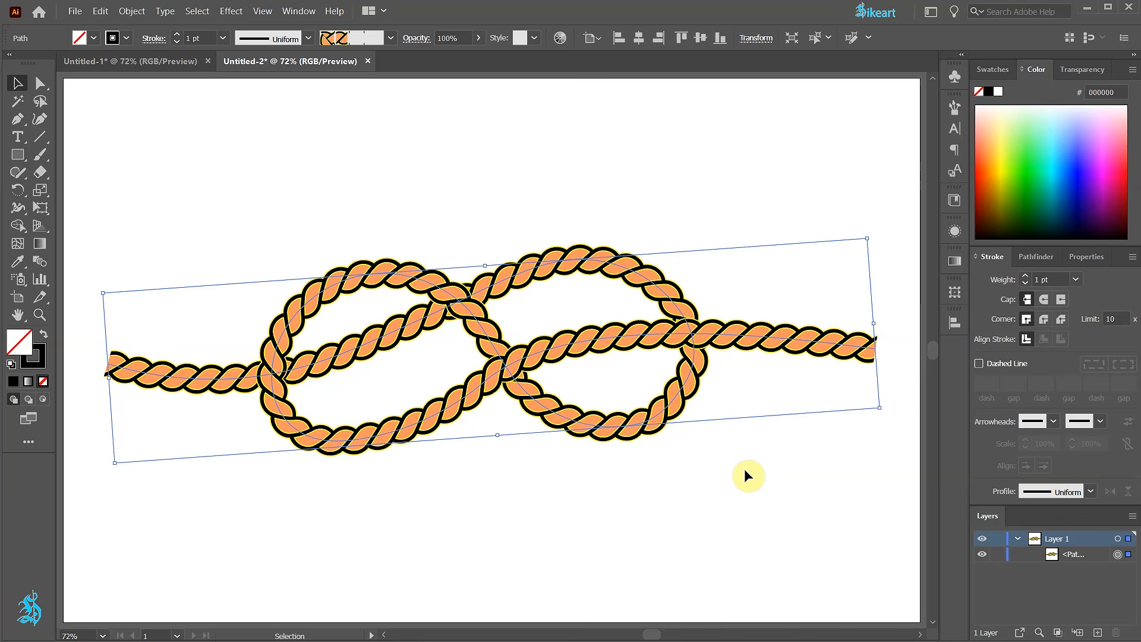
# Expand the knotted rope's appearance and ungroup the artwork into individual rope segments.
pyautogui.hotkey('ctrl', 'a')
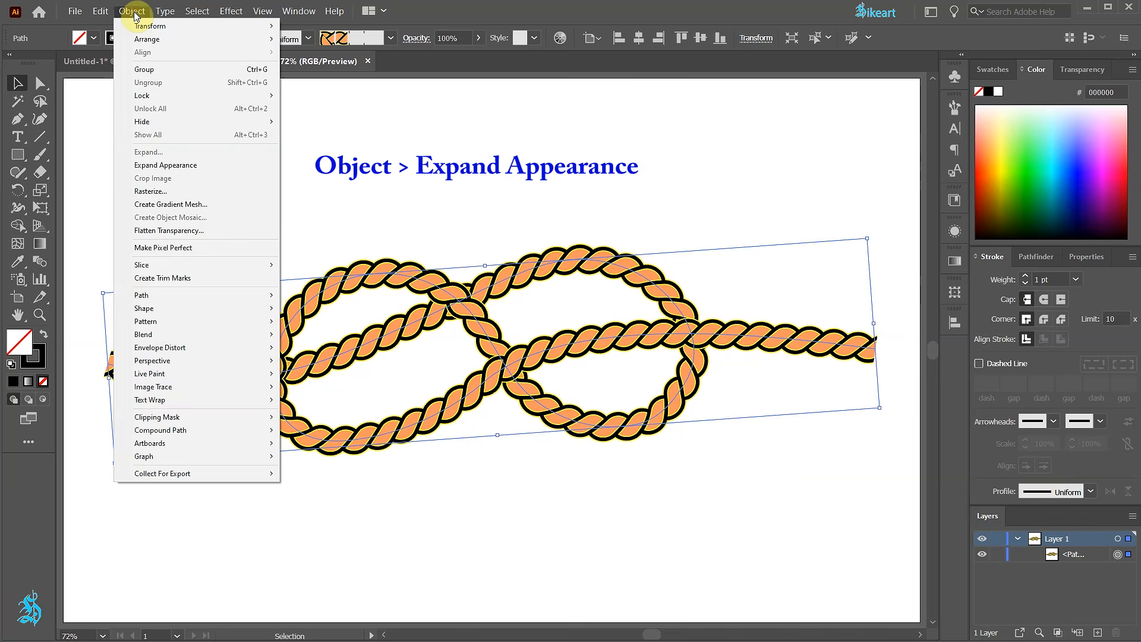
pyautogui.click(176, 169)
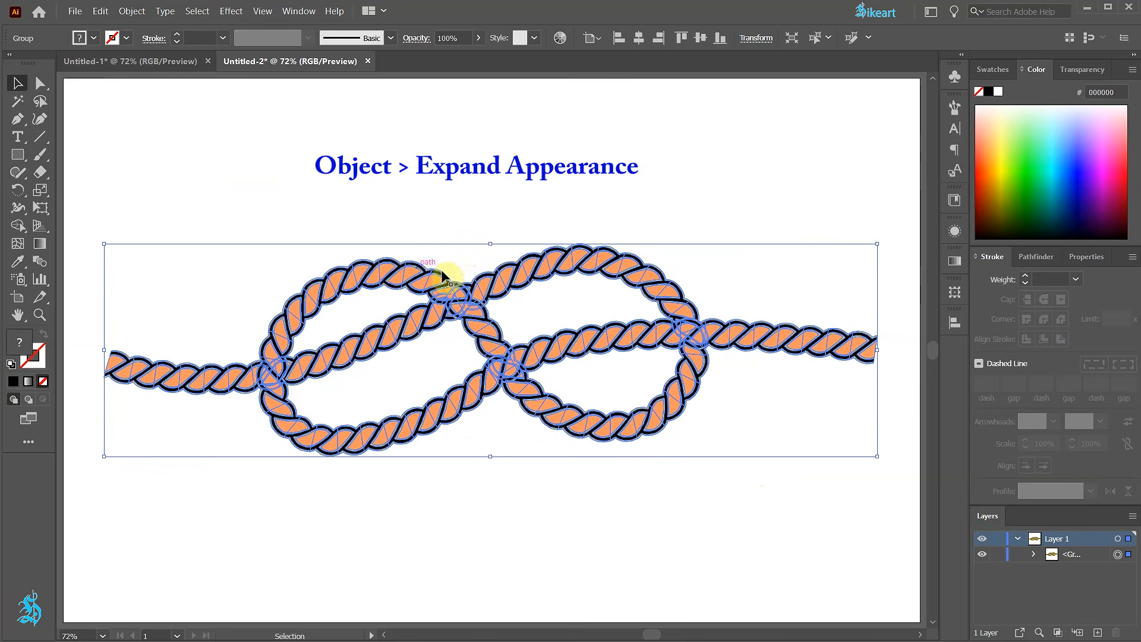
pyautogui.click(1032, 256)
pyautogui.click(1035, 399)
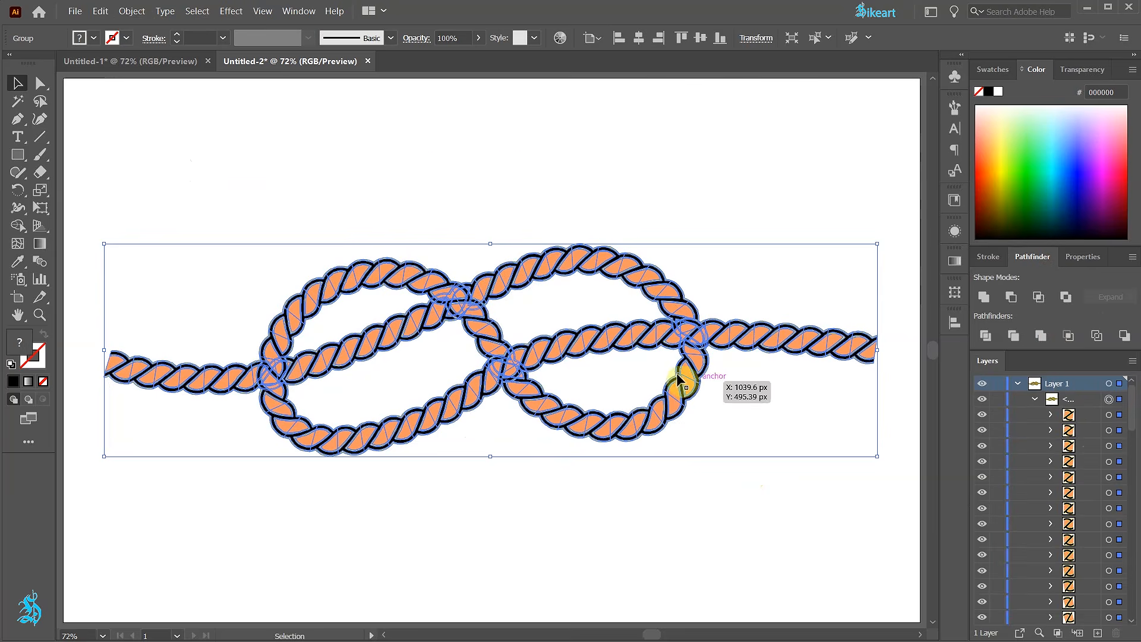
pyautogui.rightClick(620, 335)
pyautogui.click(665, 438)
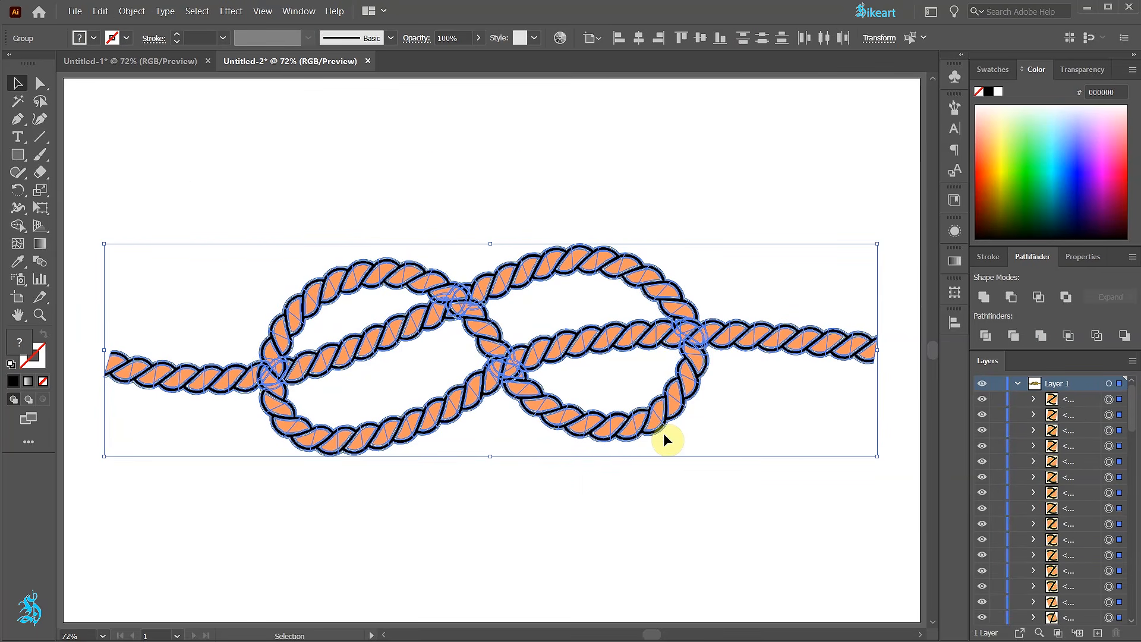
pyautogui.click(500, 490)
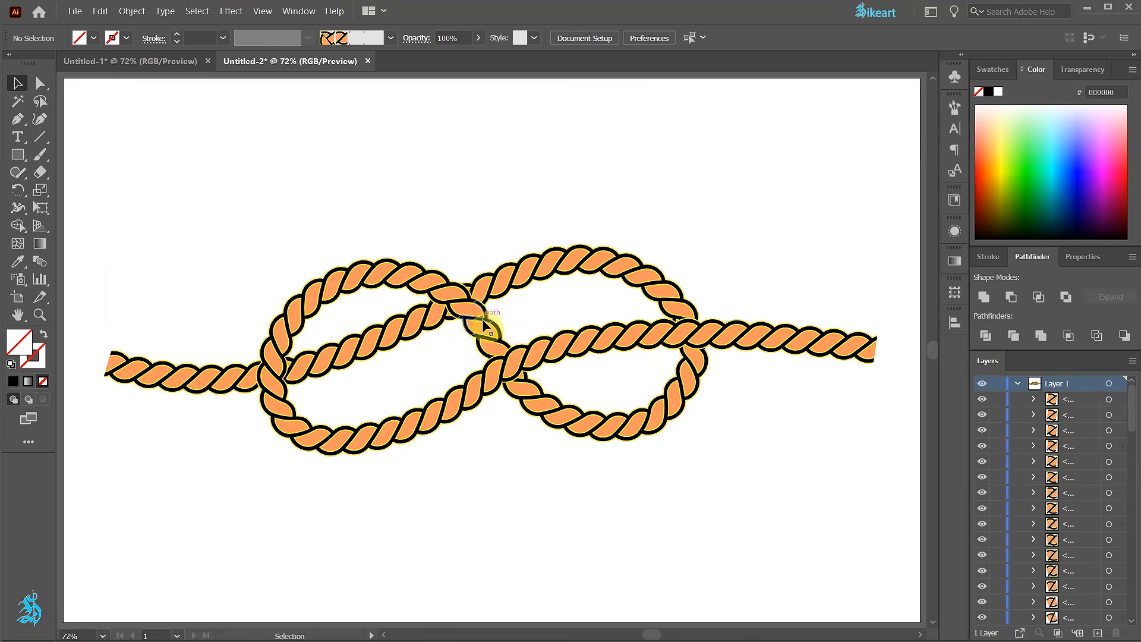
# Send the four rope segments running diagonally over the knot's upper middle crossing to the back.
pyautogui.scroll(2, 455, 294)
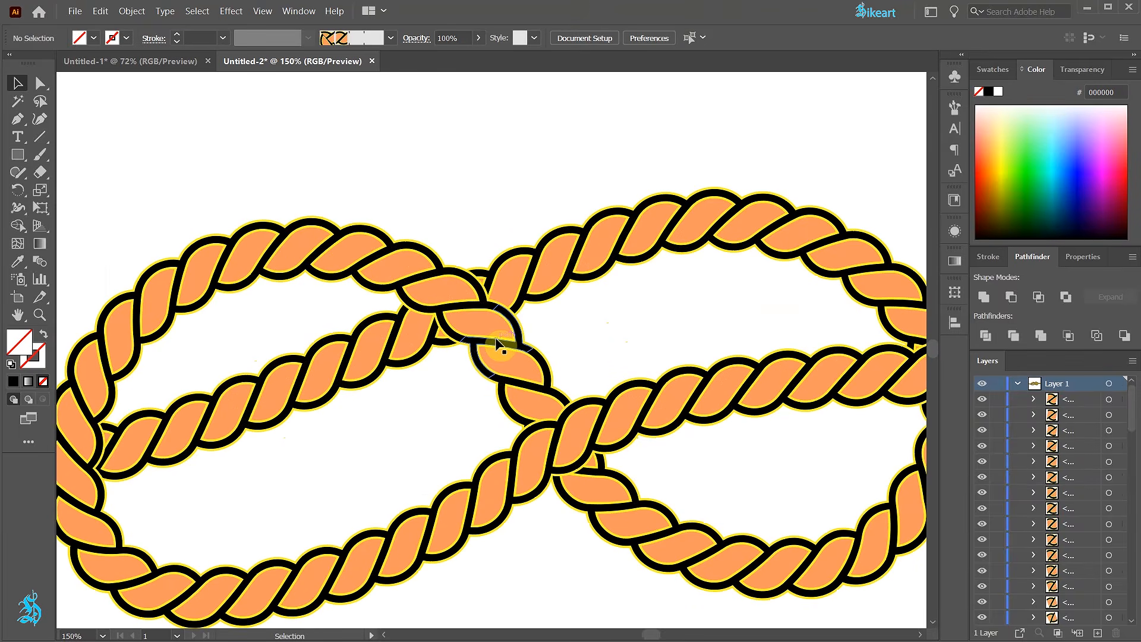
pyautogui.click(495, 337)
pyautogui.keyDown('shift'); pyautogui.click(447, 315); pyautogui.keyUp('shift')
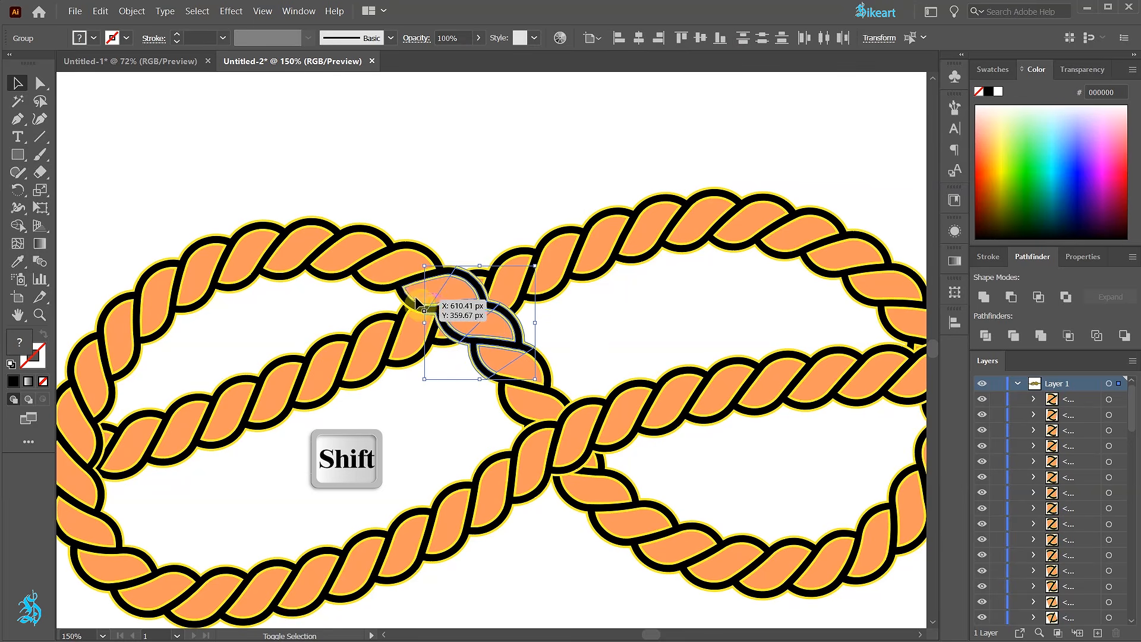
pyautogui.keyDown('shift'); pyautogui.click(404, 288); pyautogui.keyUp('shift')
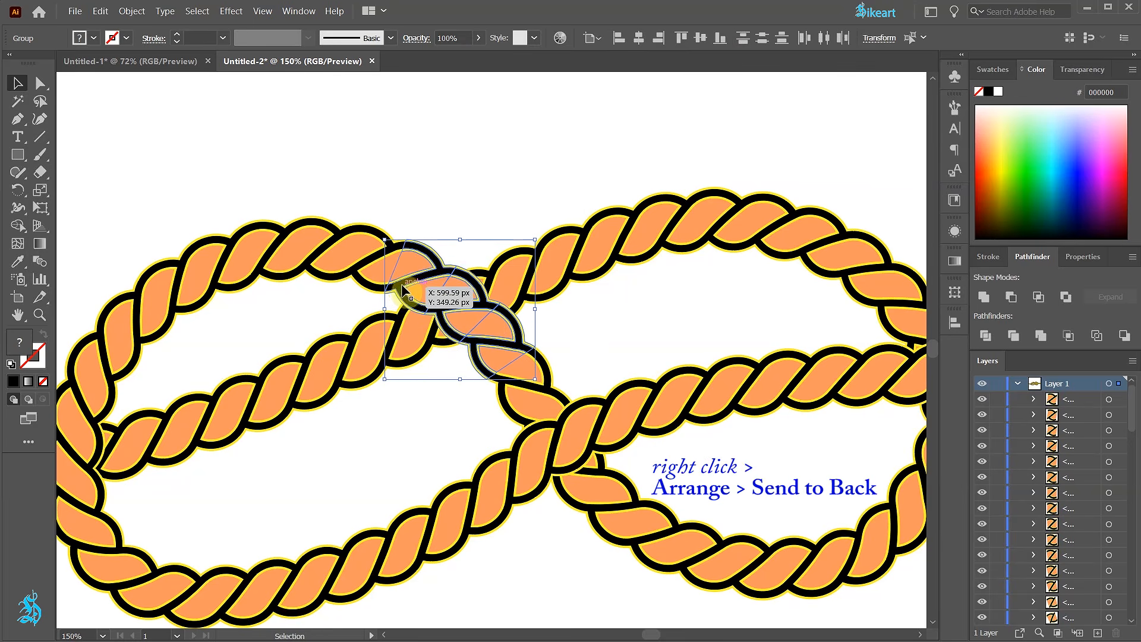
pyautogui.rightClick(424, 257)
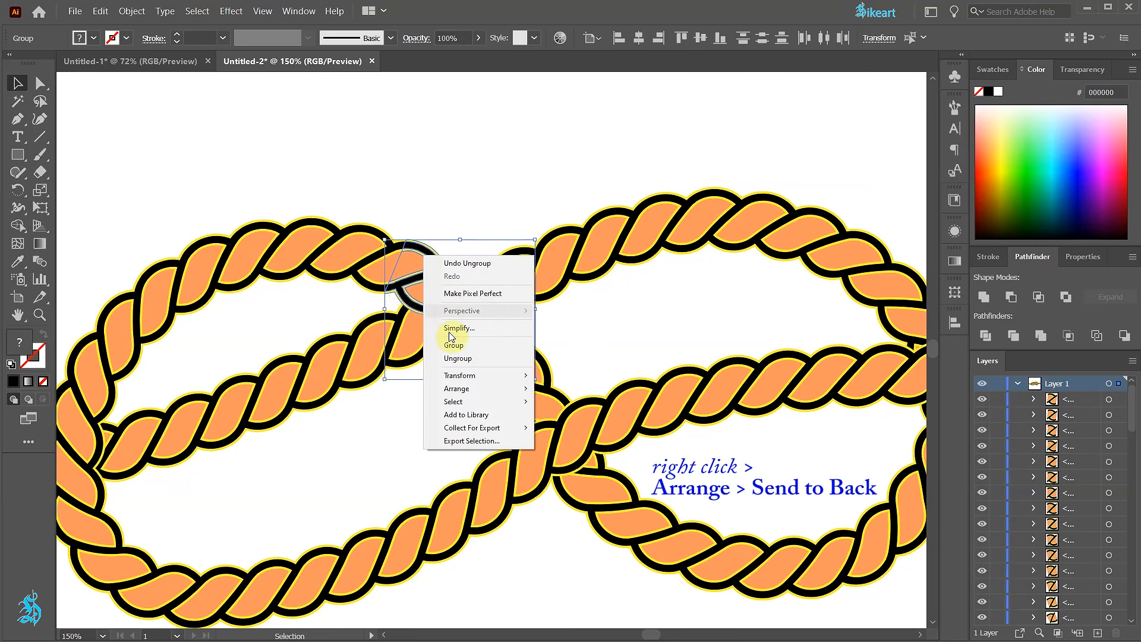
pyautogui.moveTo(455, 389)
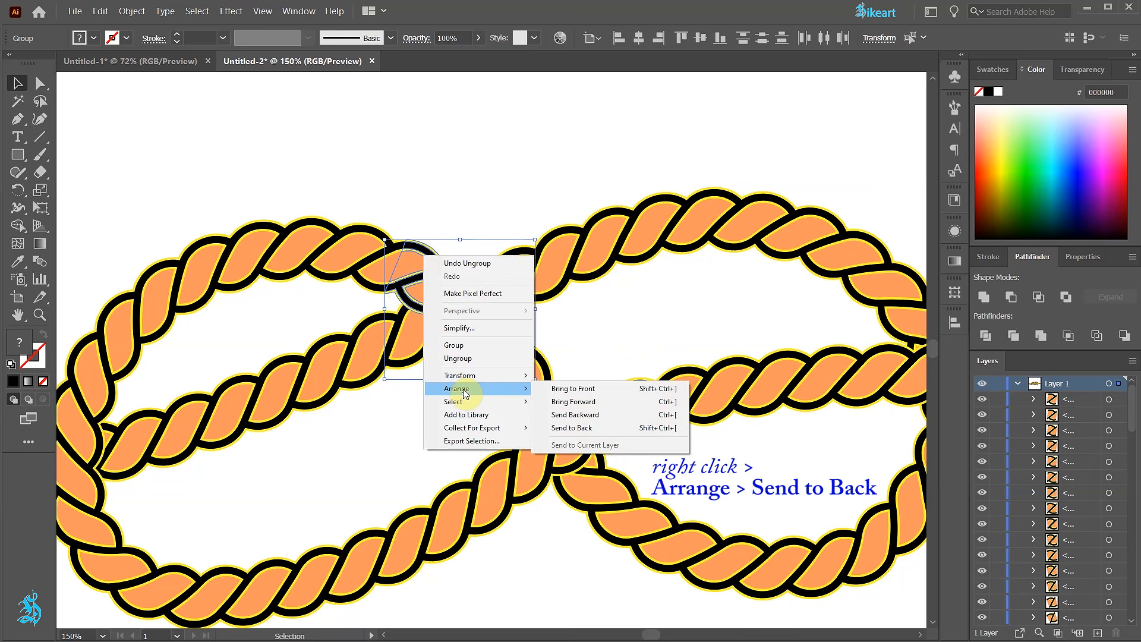
pyautogui.click(594, 429)
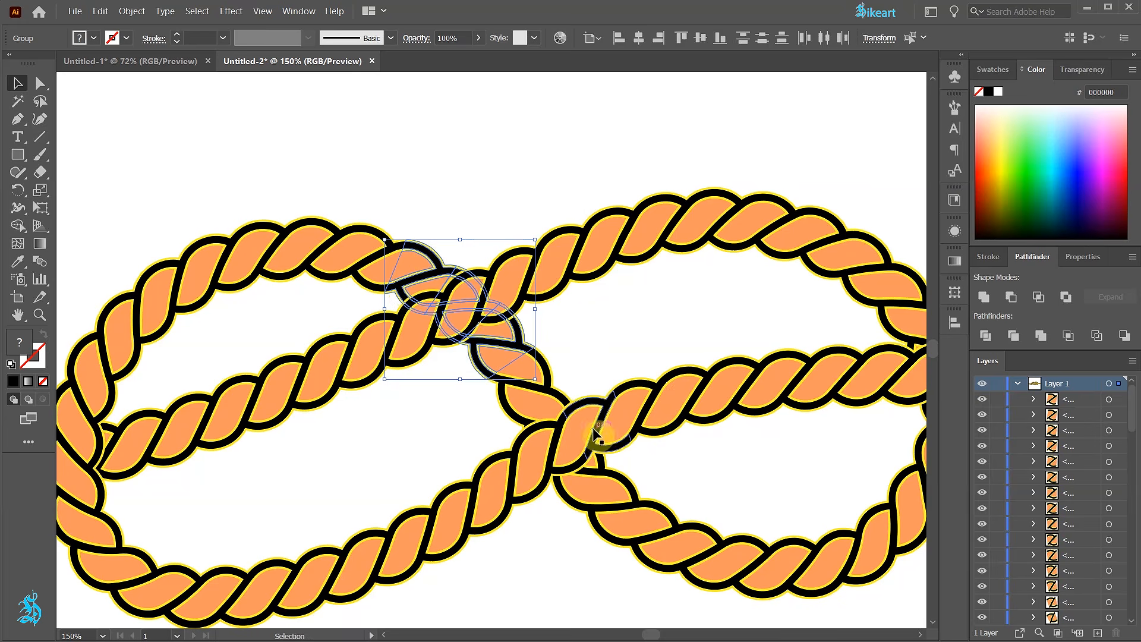
pyautogui.click(629, 330)
# Send the overlapping rope segments at the knot's lower middle crossing to the back, and show the whole artboard.
pyautogui.hotkey('ctrl', '-')
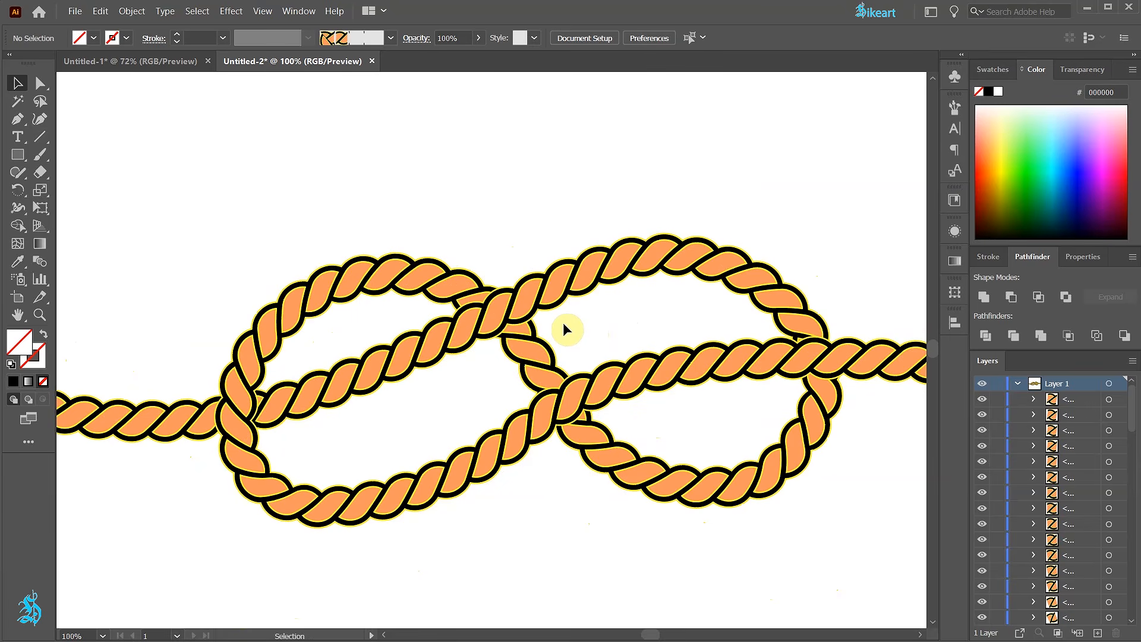
pyautogui.moveTo(537, 383); pyautogui.dragTo(525, 407)
pyautogui.rightClick(586, 378)
pyautogui.moveTo(623, 510)
pyautogui.click(742, 551)
pyautogui.click(623, 548)
pyautogui.hotkey('ctrl', '0')
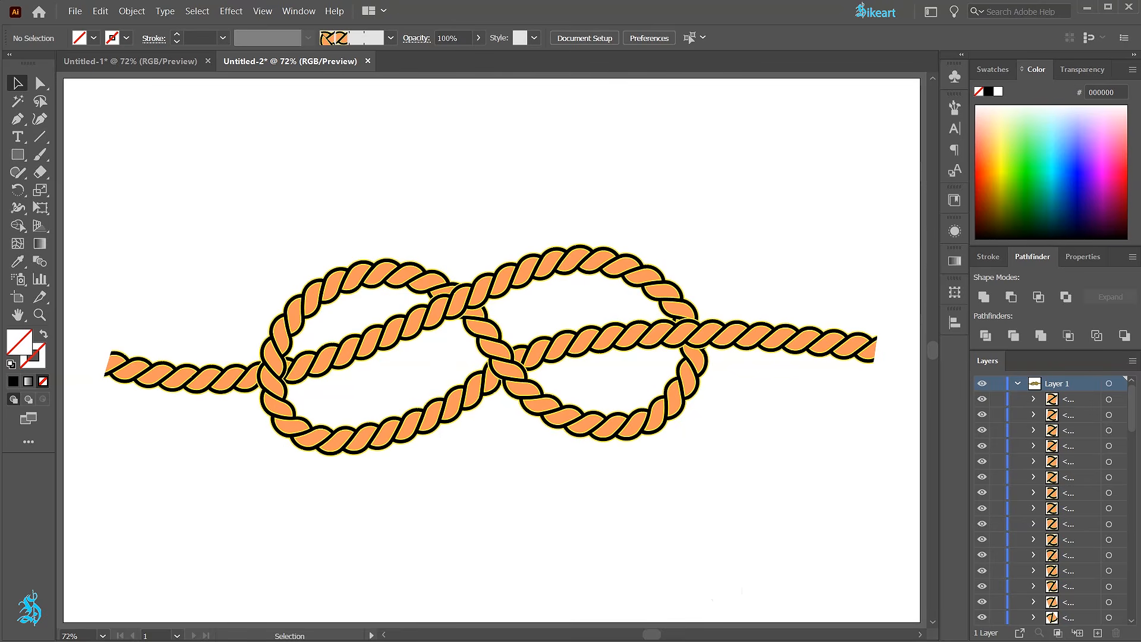